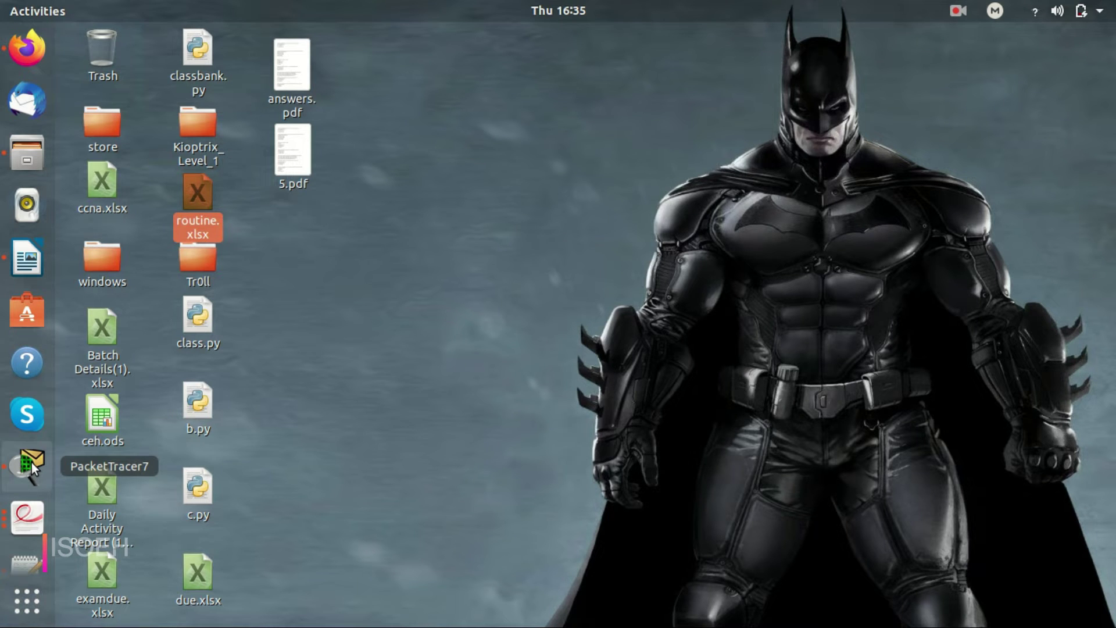
Bring the running Packet Tracer window forward from the dock.
click(32, 462)
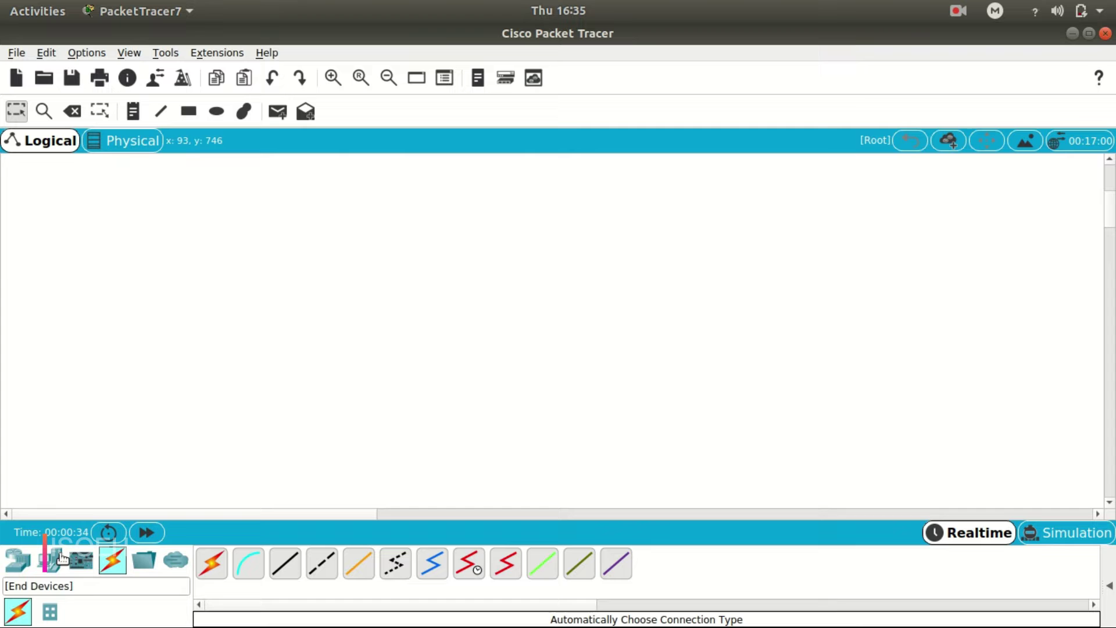
Place a Server and a 2911 router on the workspace.
click(17, 560)
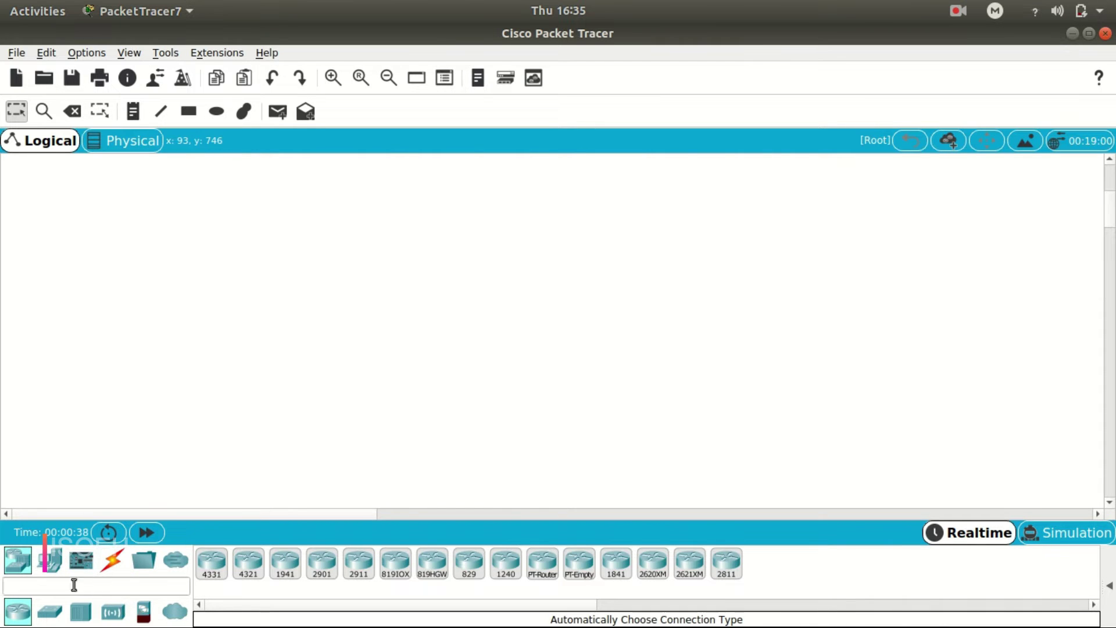
click(49, 560)
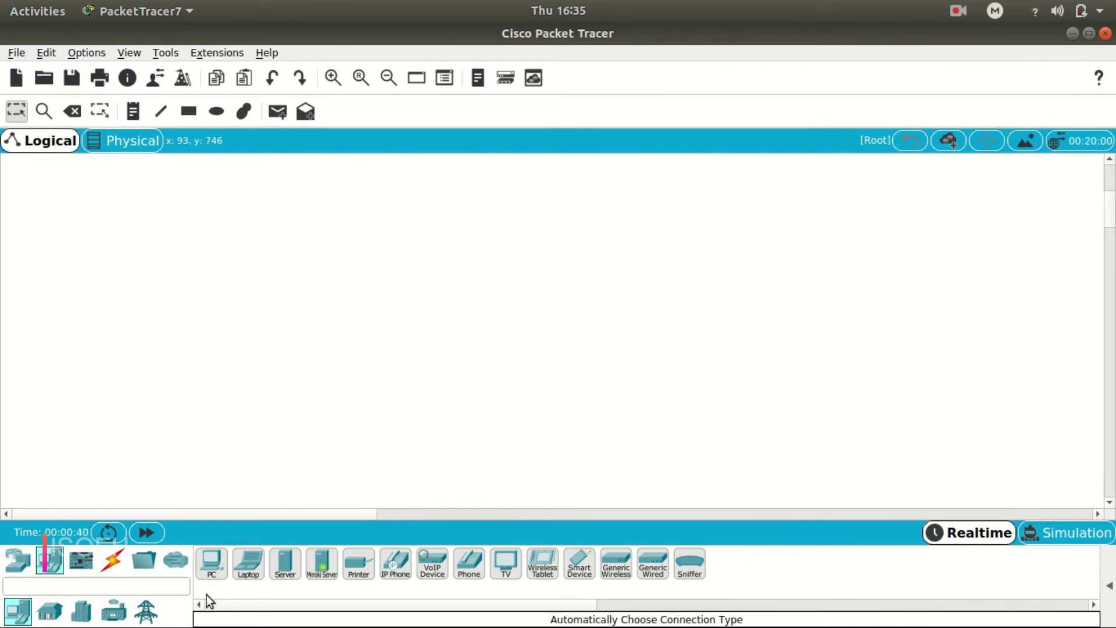
drag(285, 563, 327, 217)
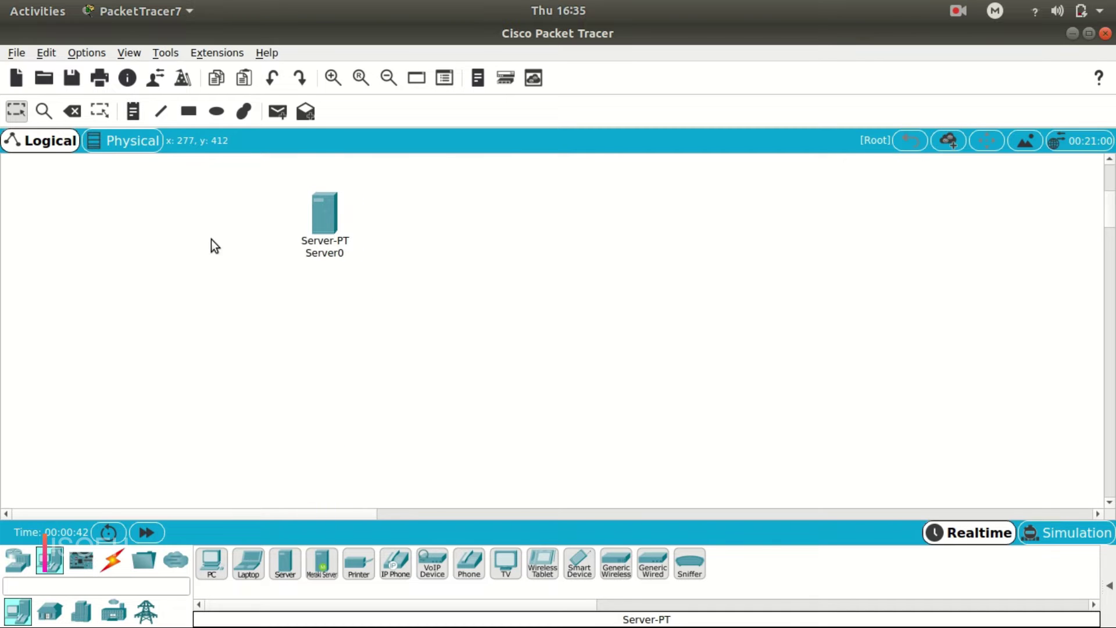
click(24, 562)
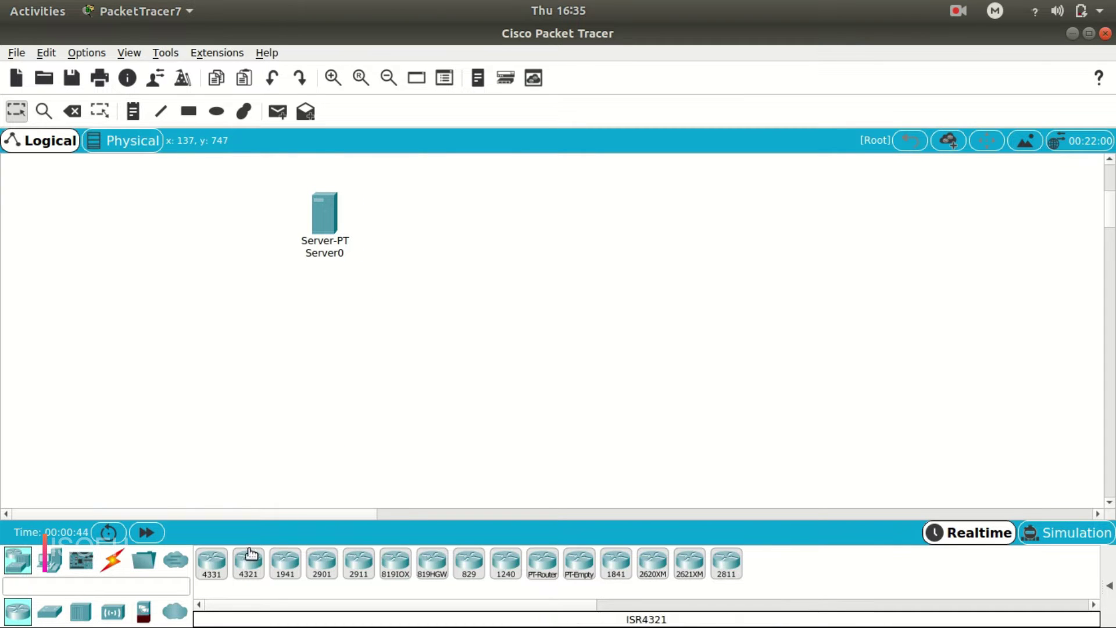
drag(359, 563, 508, 298)
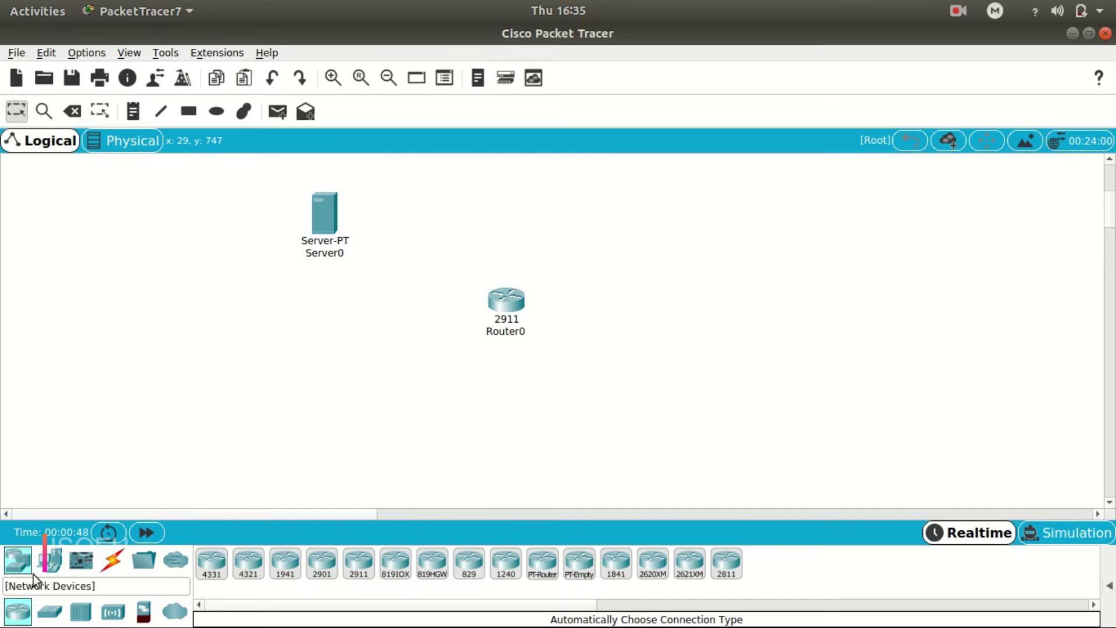
Add a 2960 switch and two PCs, PC0 below the router and PC1 at the right.
click(50, 610)
drag(212, 562, 565, 401)
click(565, 397)
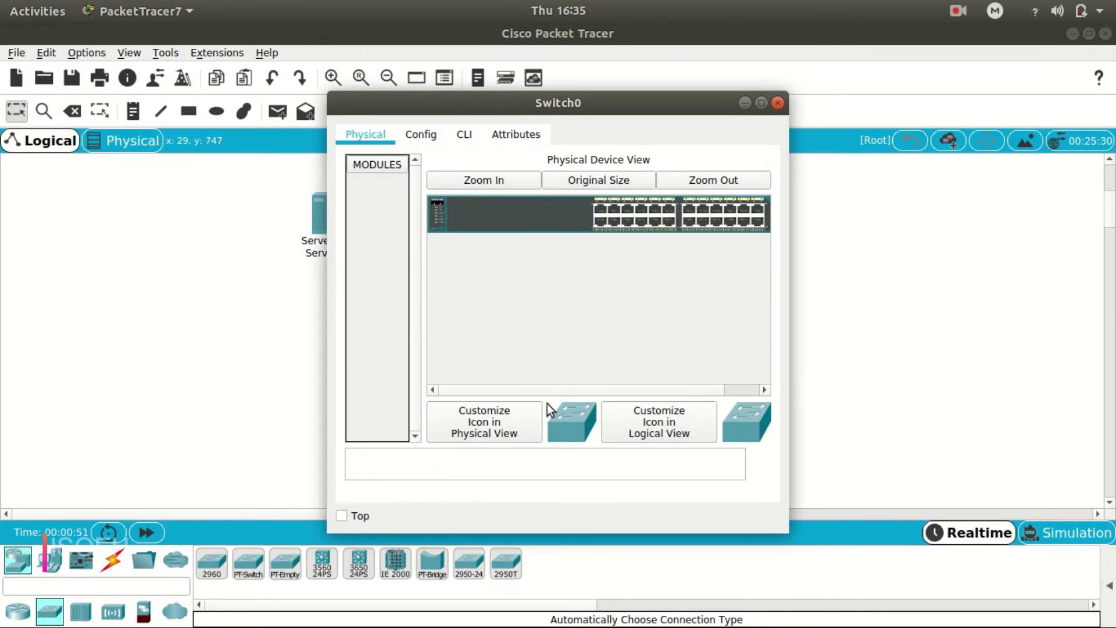
click(777, 103)
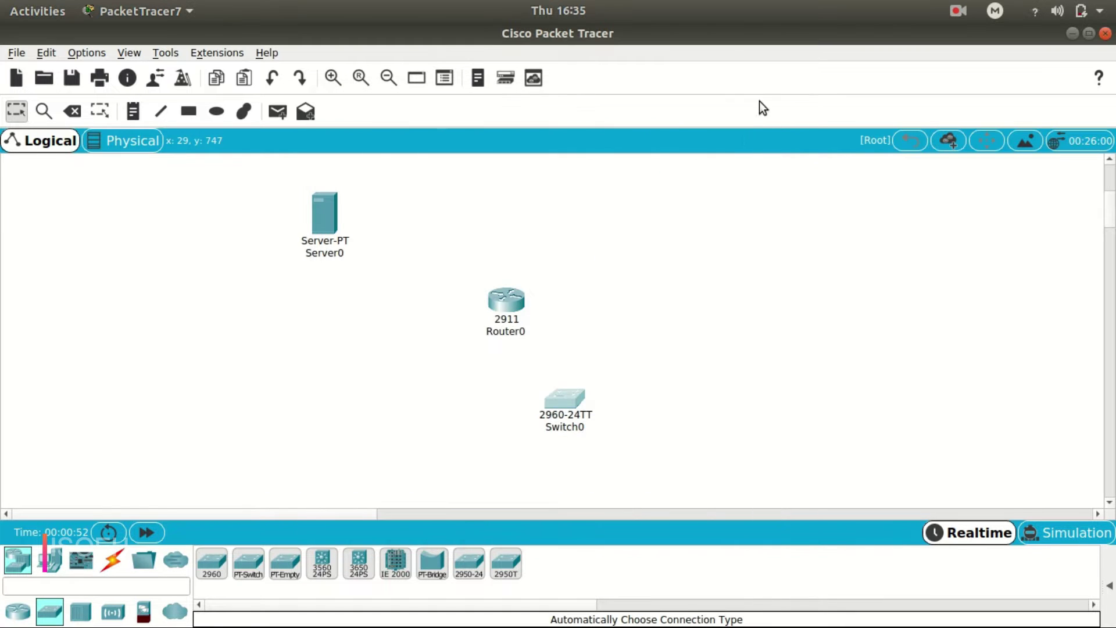
click(49, 560)
drag(211, 562, 409, 461)
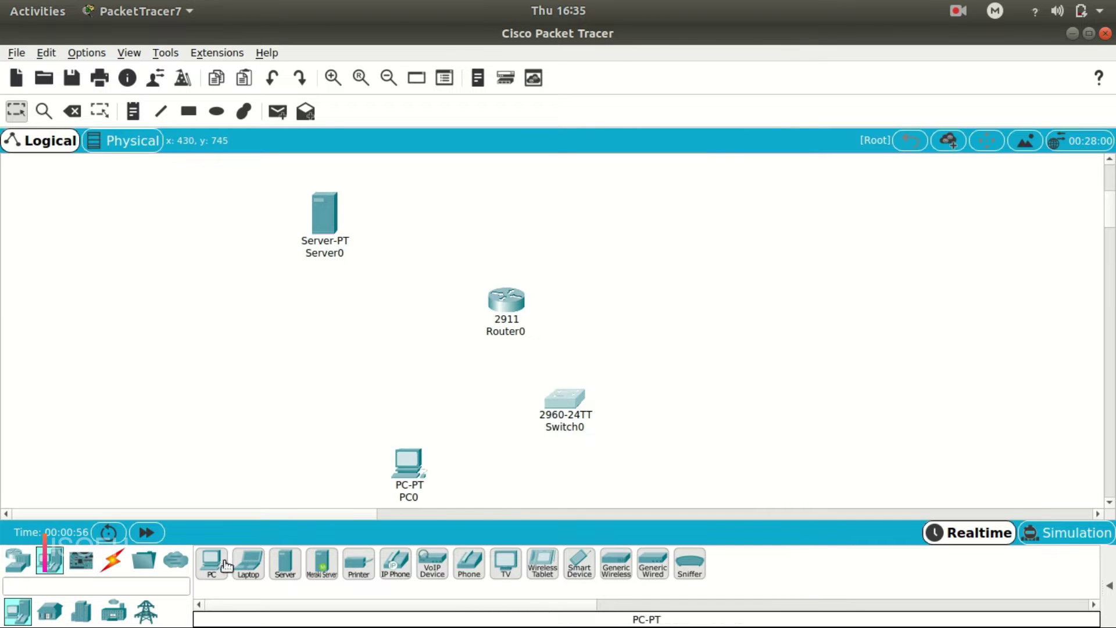
drag(226, 565, 801, 456)
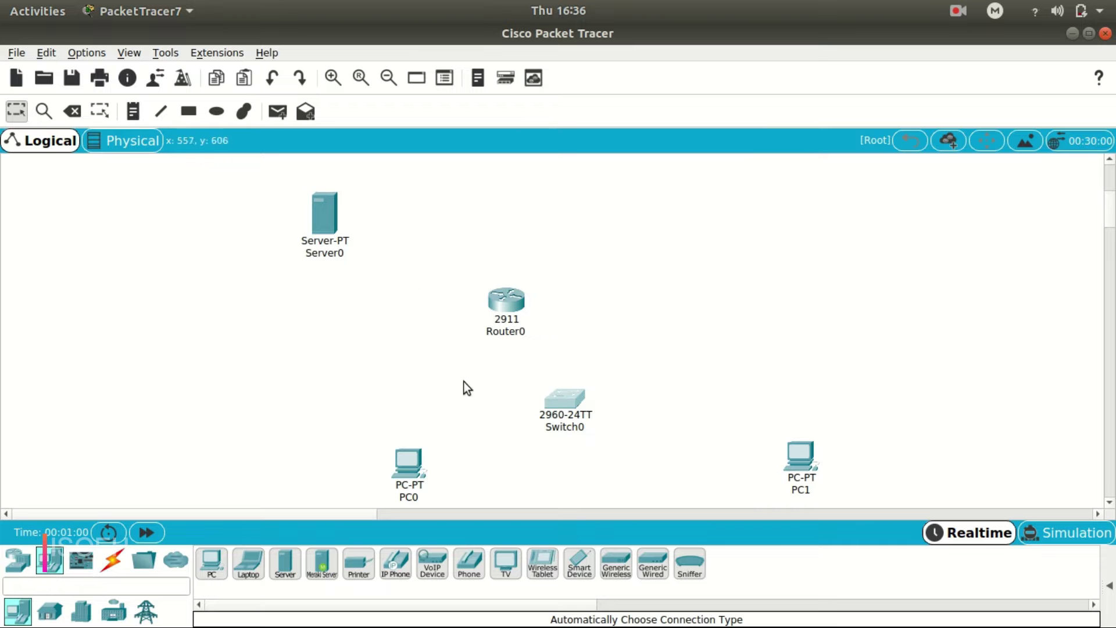
Cable Server0 to Router0 automatically, then delete the mistaken Router0–PC0 cable.
click(112, 560)
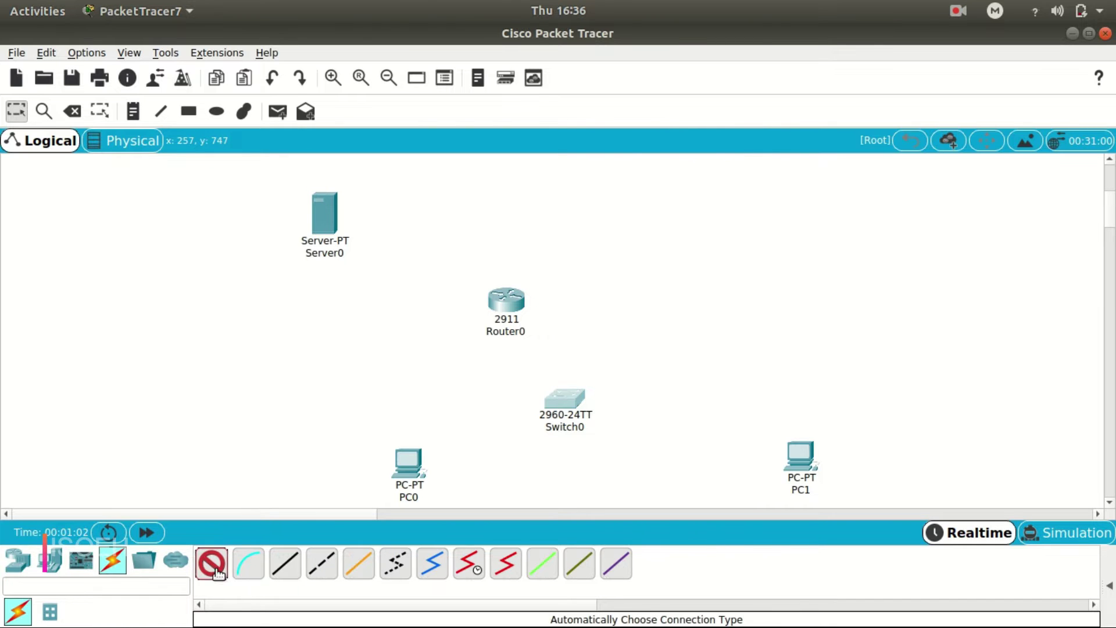
click(211, 563)
click(324, 217)
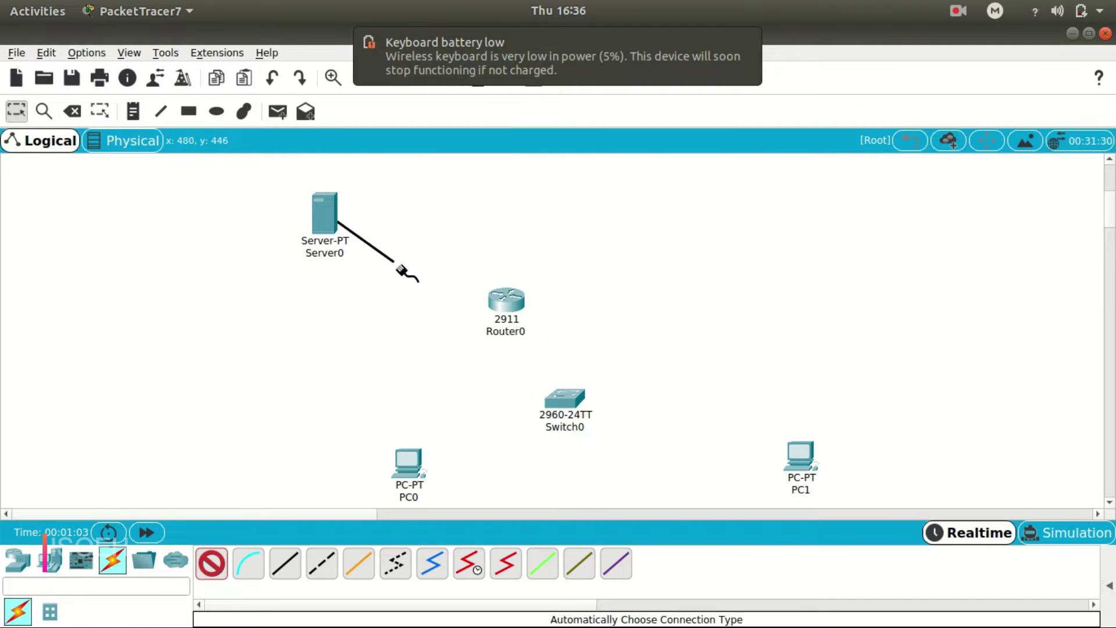
click(509, 304)
click(507, 301)
click(409, 463)
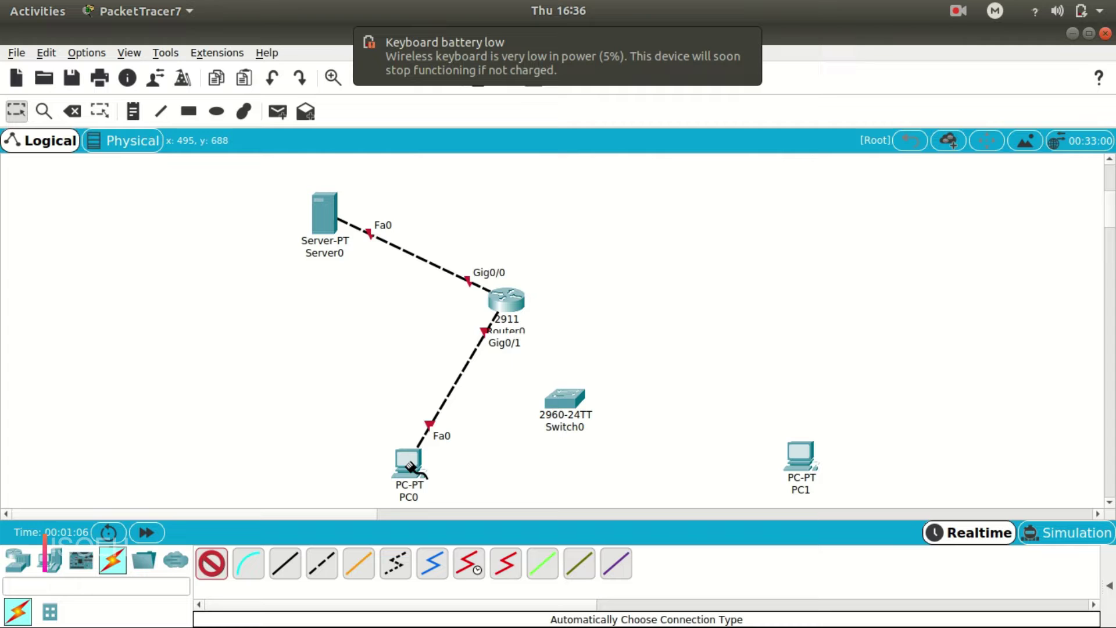
click(73, 112)
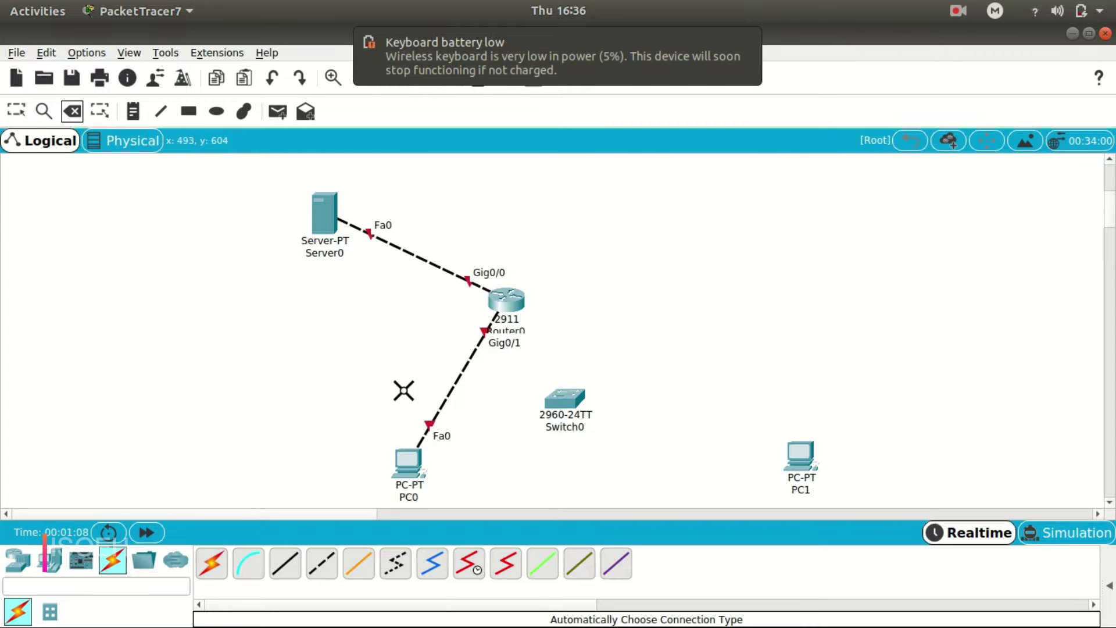
click(450, 391)
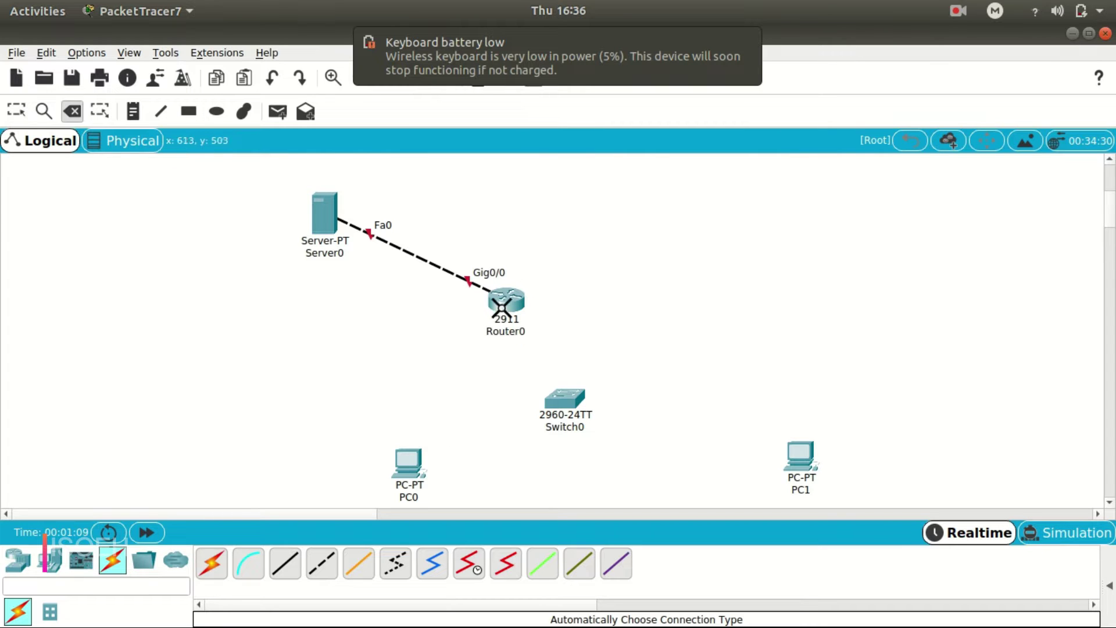
Connect Router0, PC0 and PC1 each to Switch0 with automatic cables.
click(212, 564)
click(507, 300)
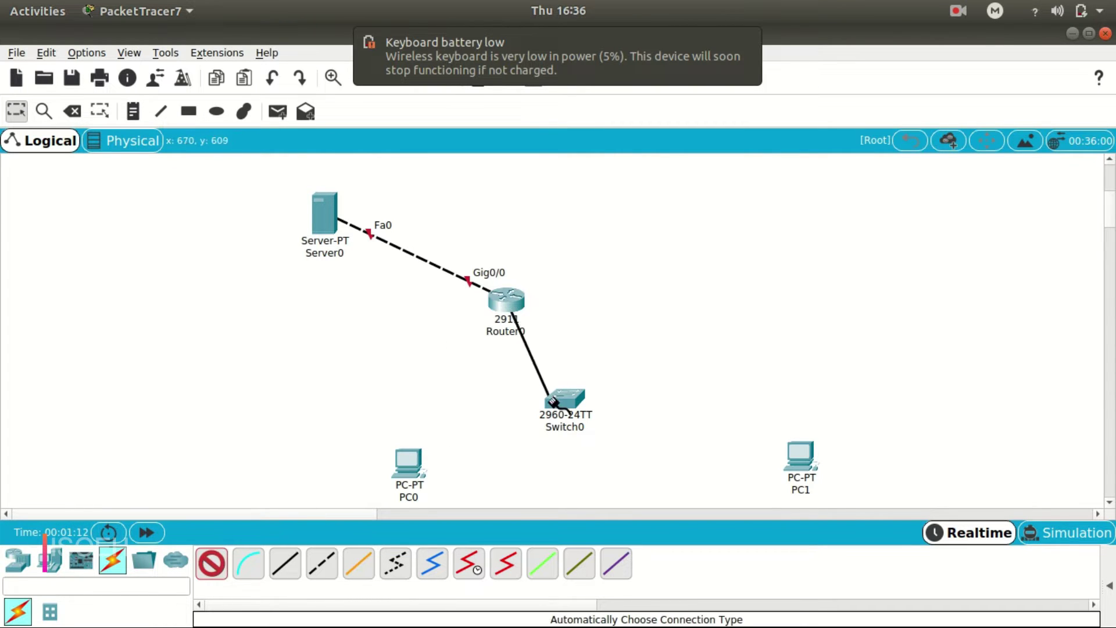
click(560, 399)
click(561, 399)
click(410, 464)
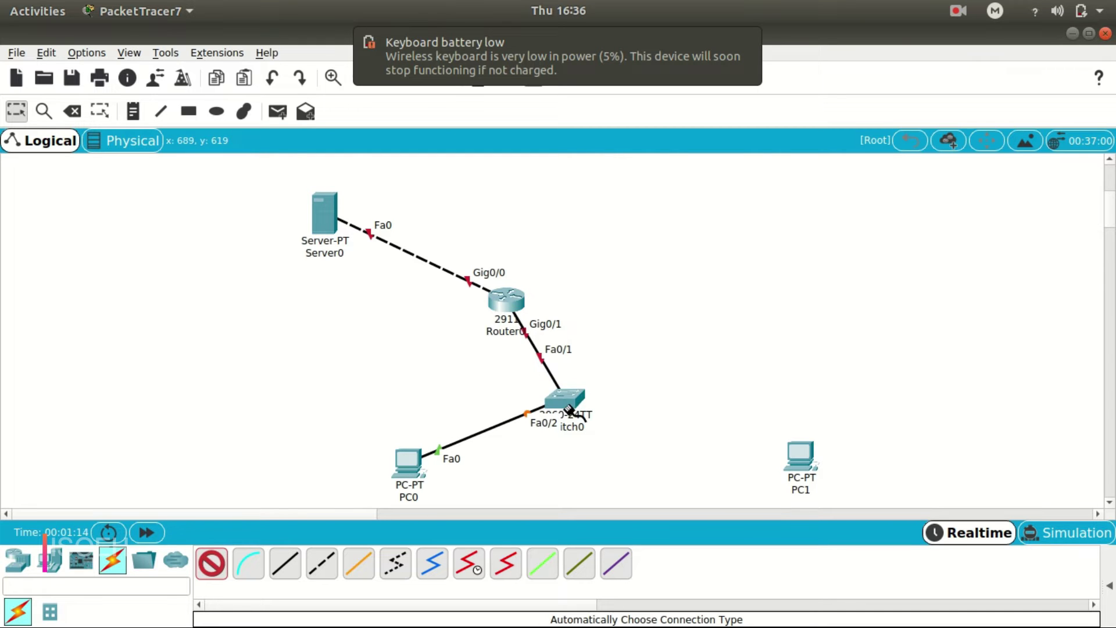
click(571, 405)
click(800, 456)
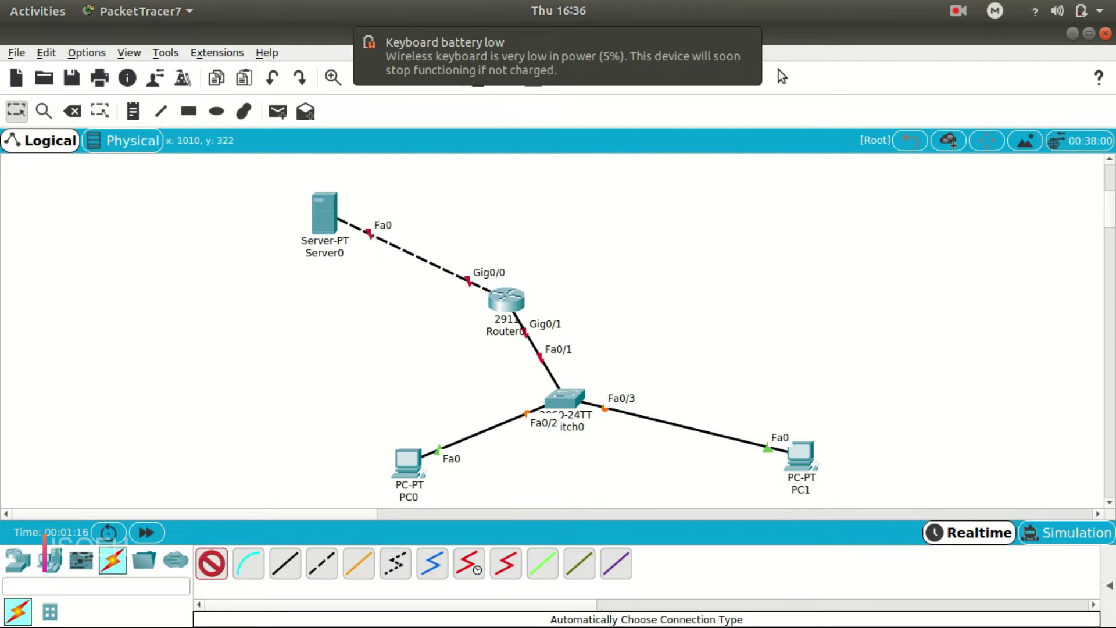
click(746, 41)
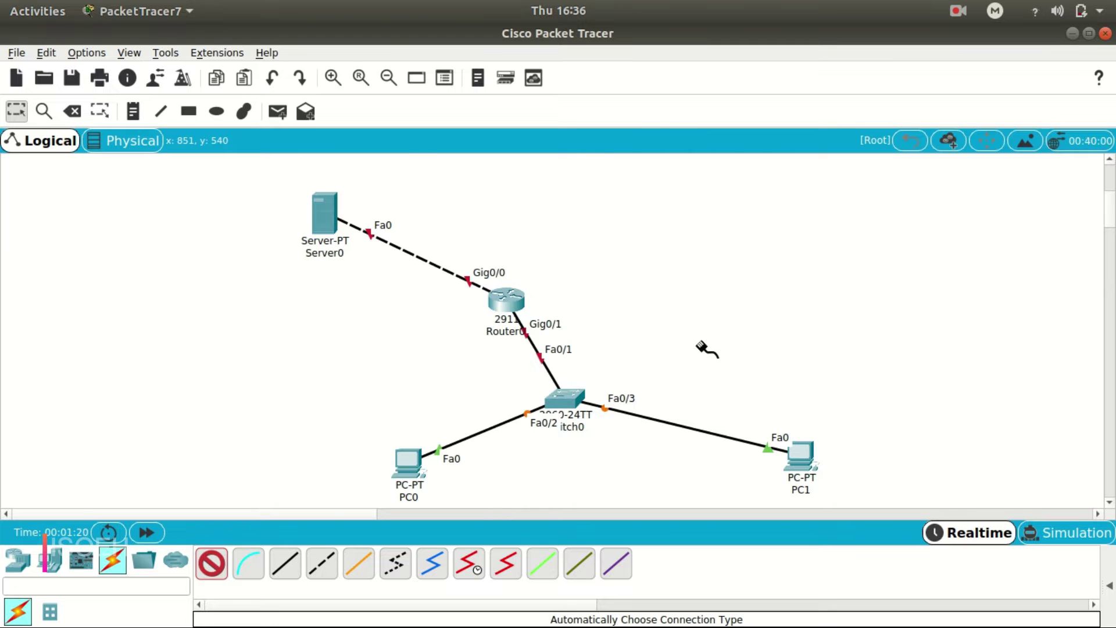
click(17, 111)
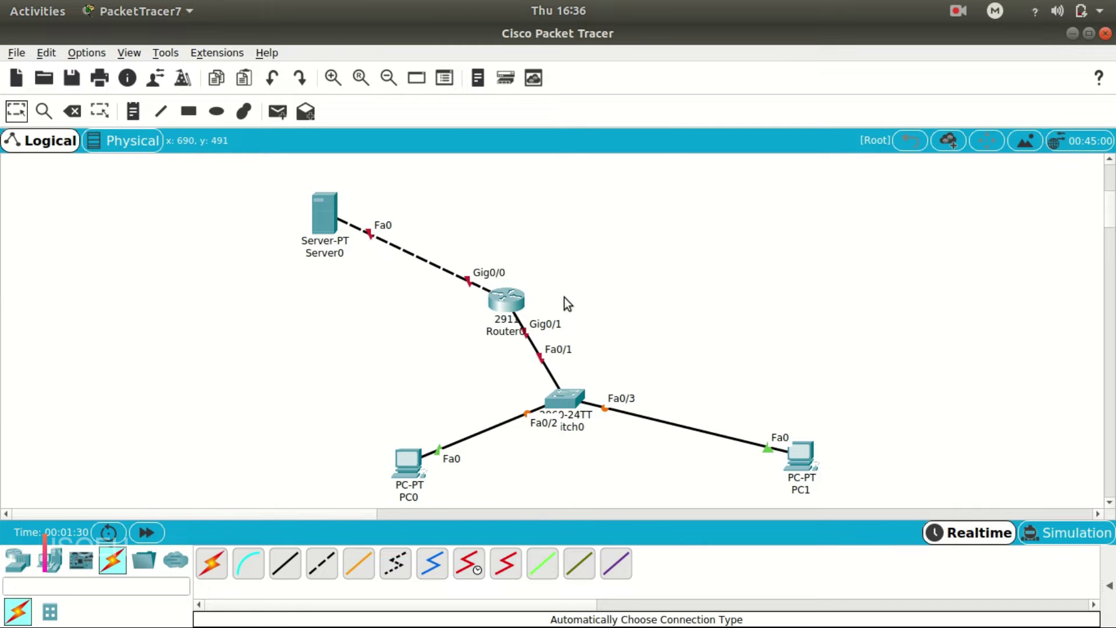
In Router0's CLI, skip the initial dialog and enter global configuration mode.
click(514, 302)
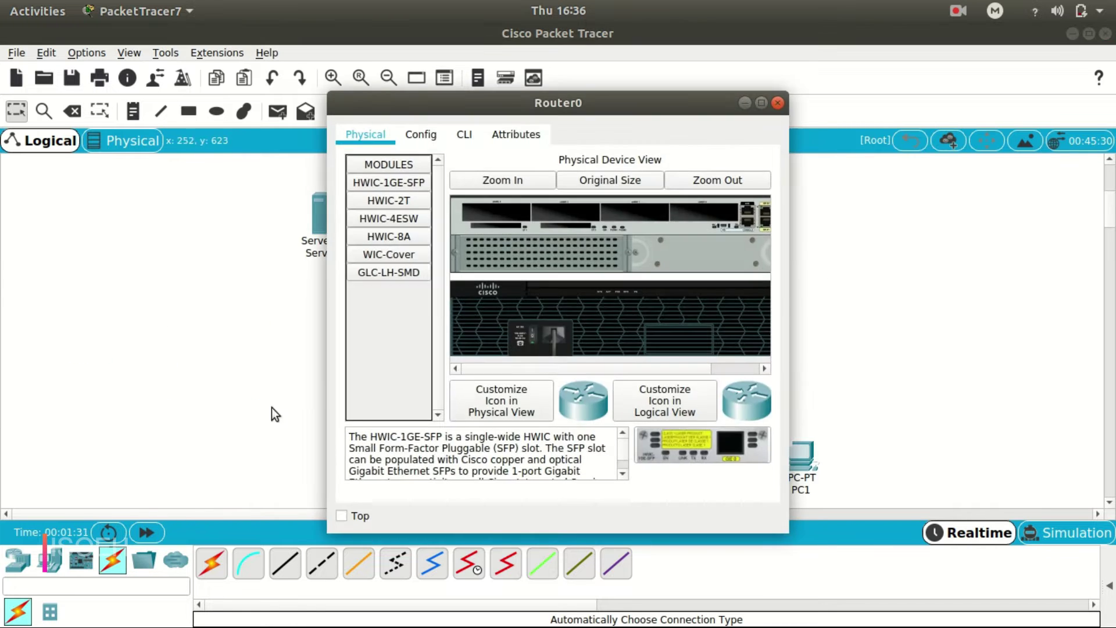
click(467, 140)
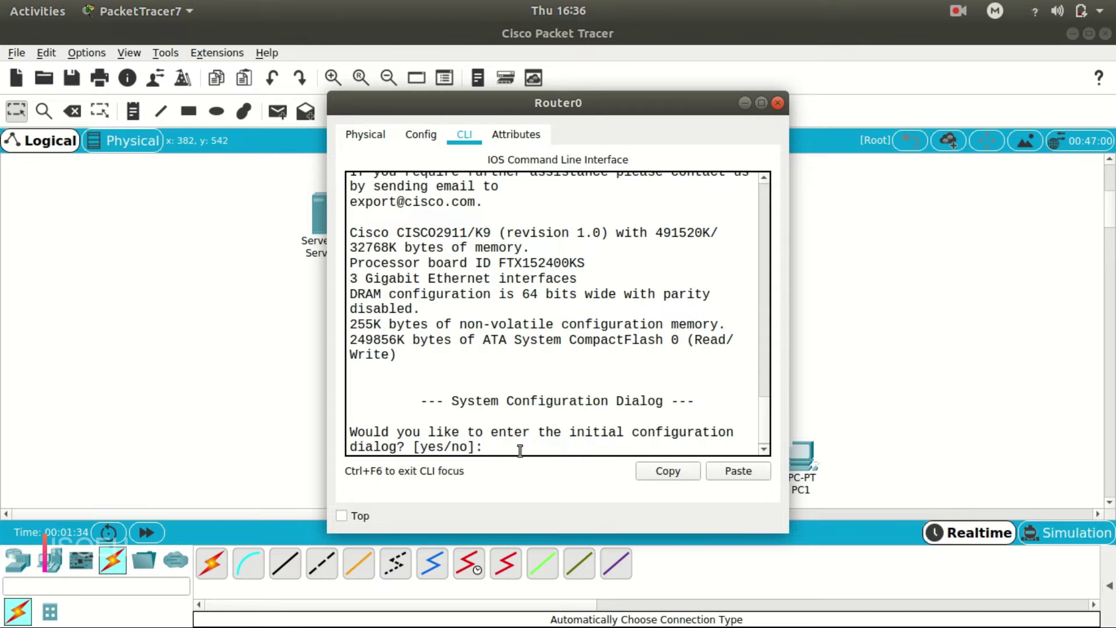
text(no)
key(Return)
key(Return)
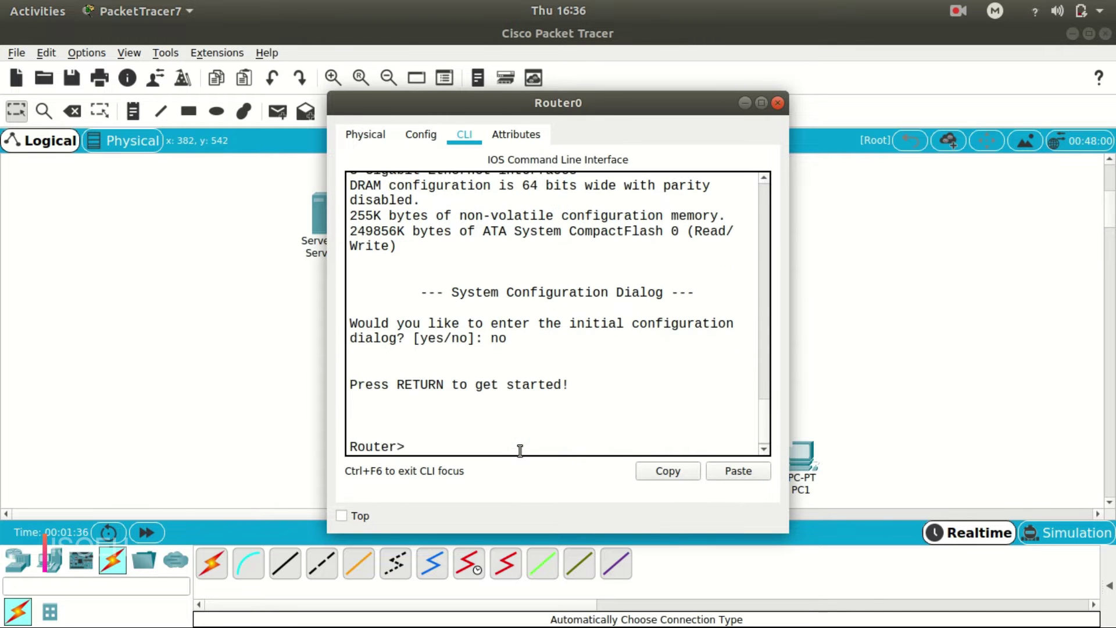
text(en)
key(Return)
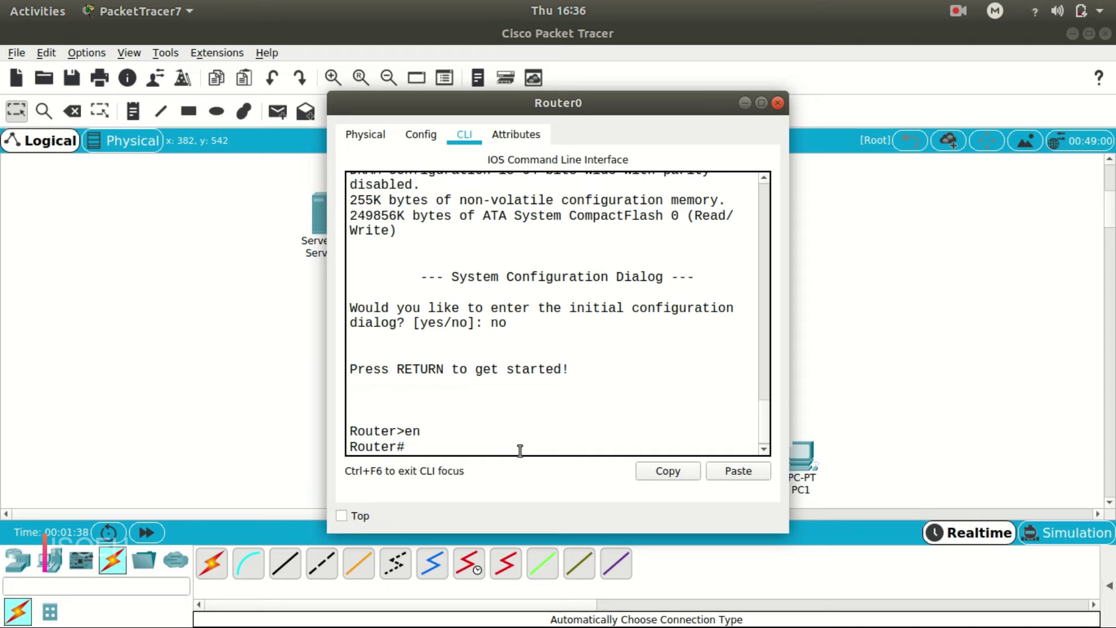
text(config t)
key(Return)
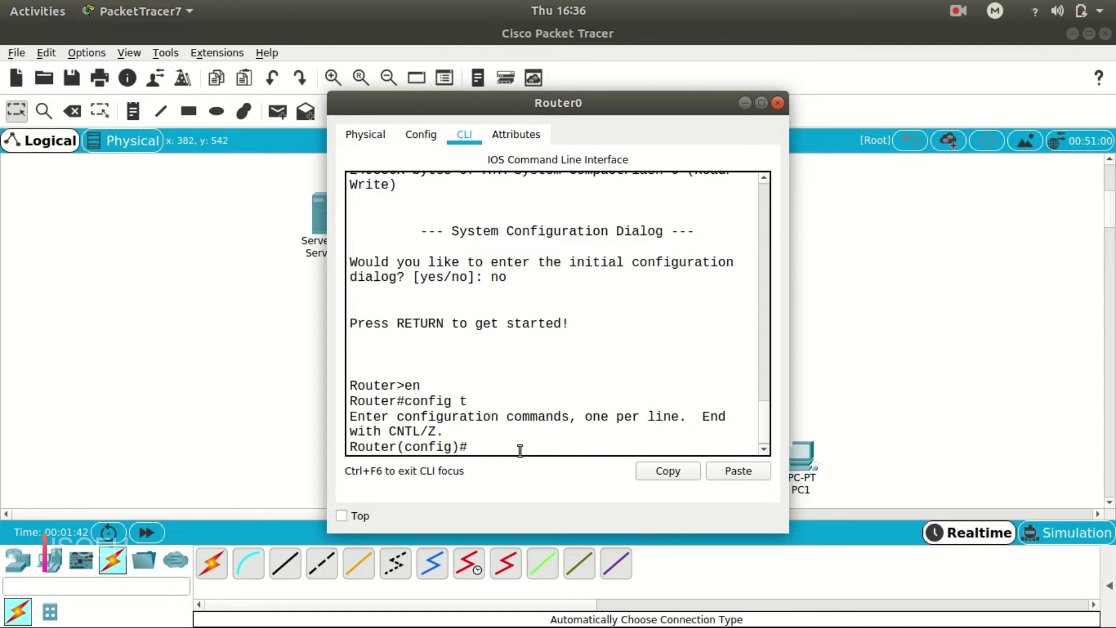
drag(626, 110, 881, 110)
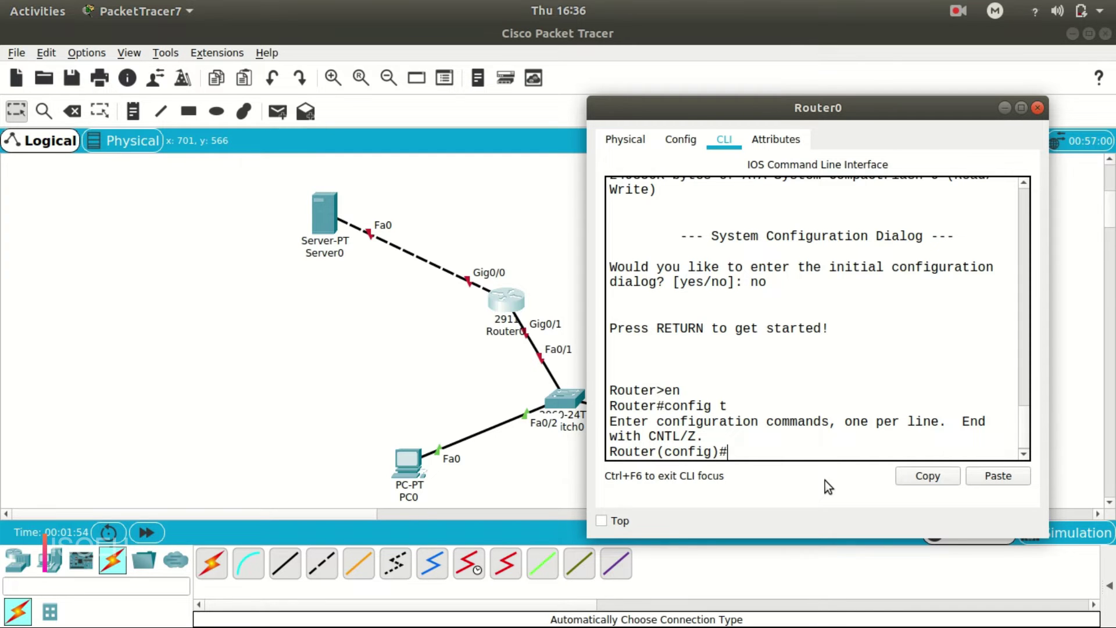
Assign Gig0/1 192.168.1.1 255.255.255.0 and bring it up with no shut.
text(int g0/1)
key(Return)
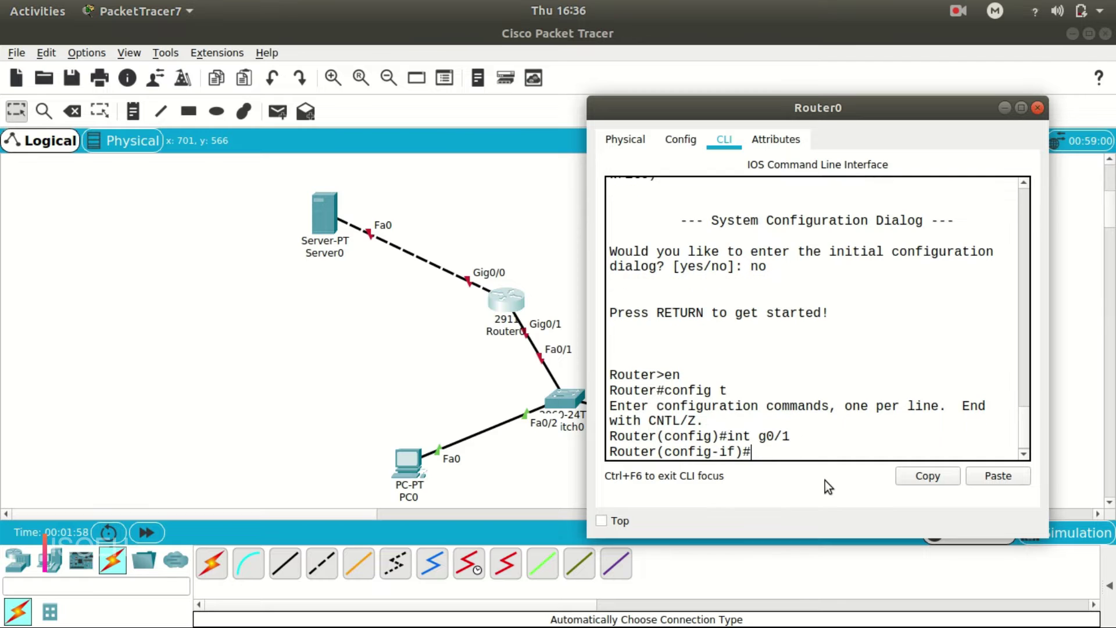
text(ip add 192.16)
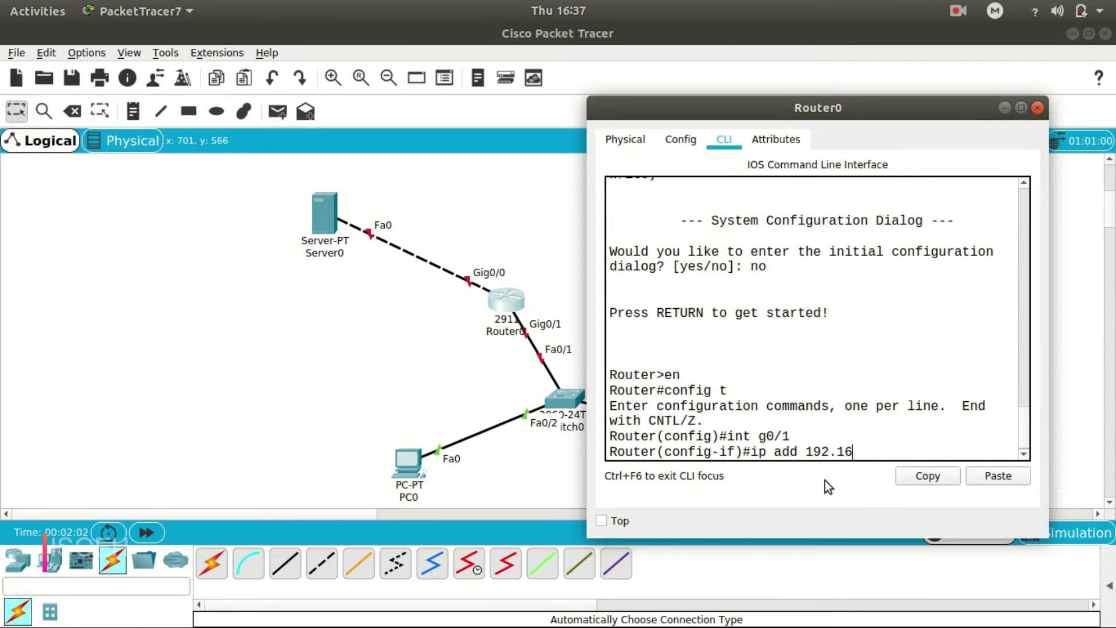
text(8.1.1 255.255.255.0)
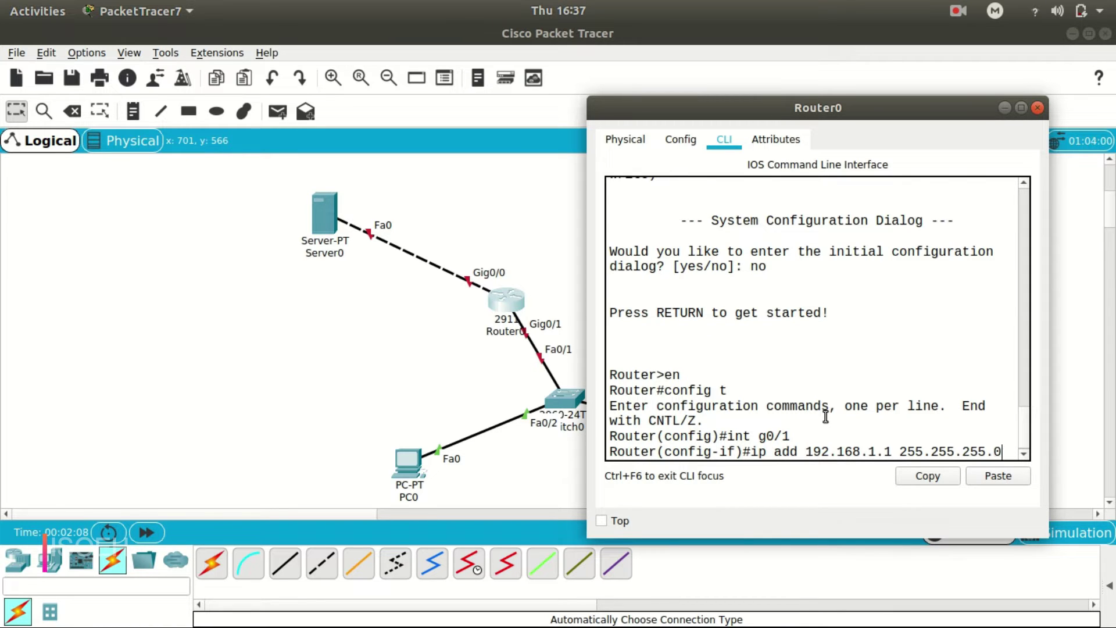
key(Return)
text(no shut)
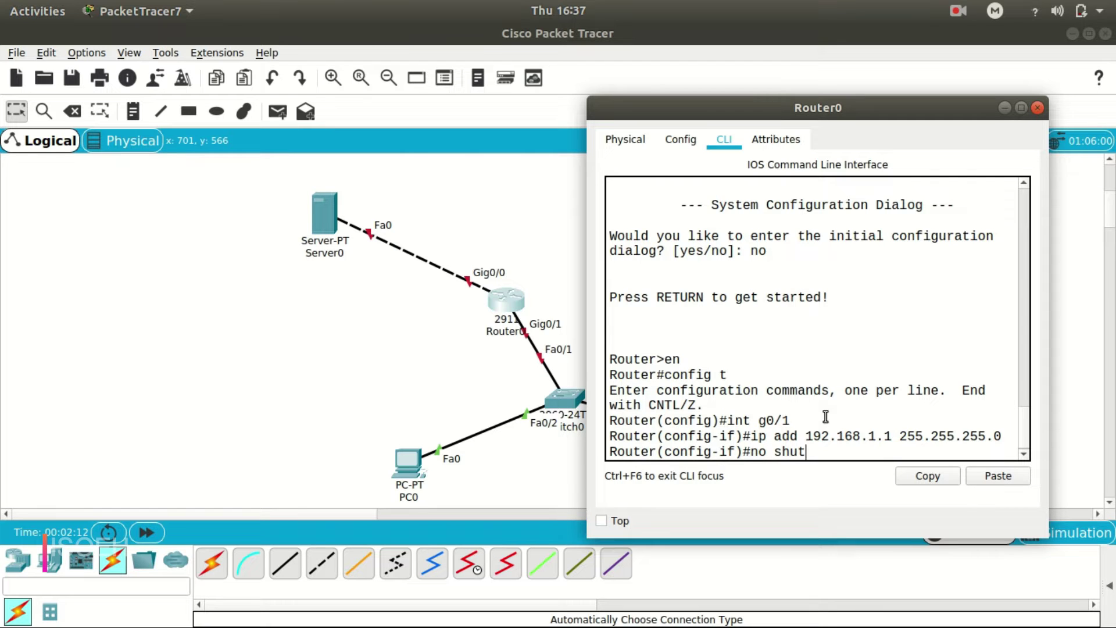
key(Return)
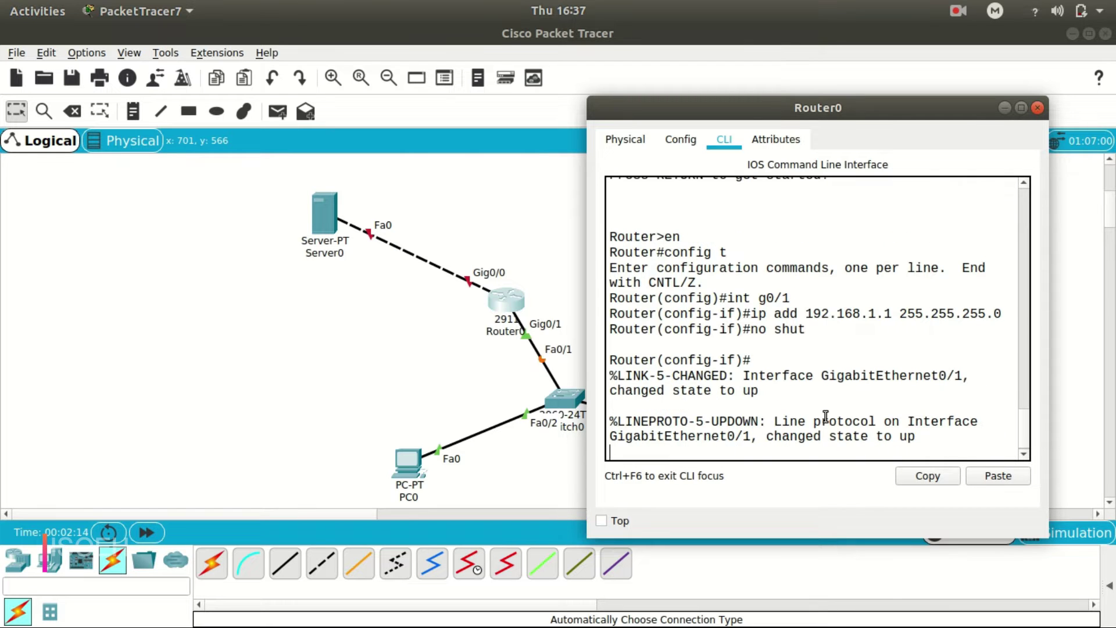
key(Return)
key(Return)
key(Return)
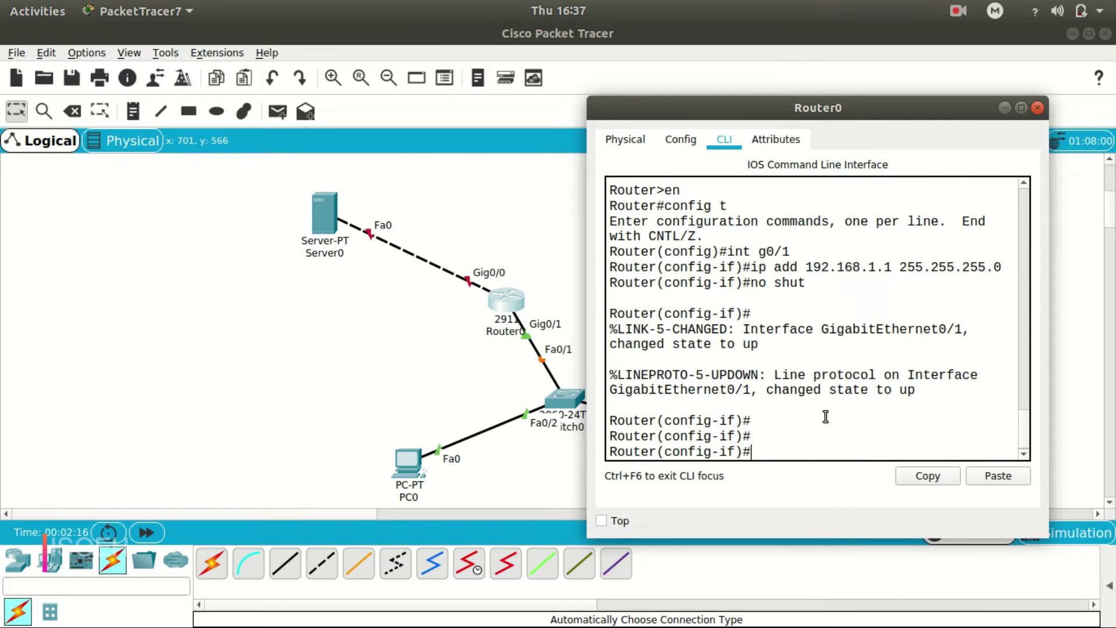
text(ex)
key(Return)
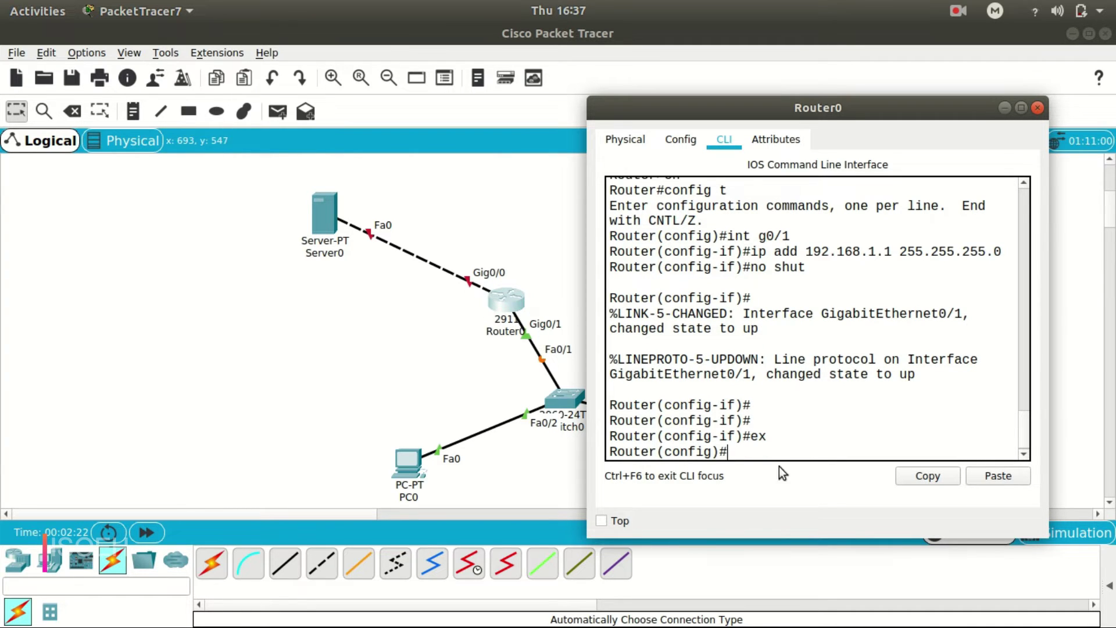
Assign Gig0/0 10.0.0.1 255.0.0.0 and bring it up with no shut.
text(int g0/0)
key(Return)
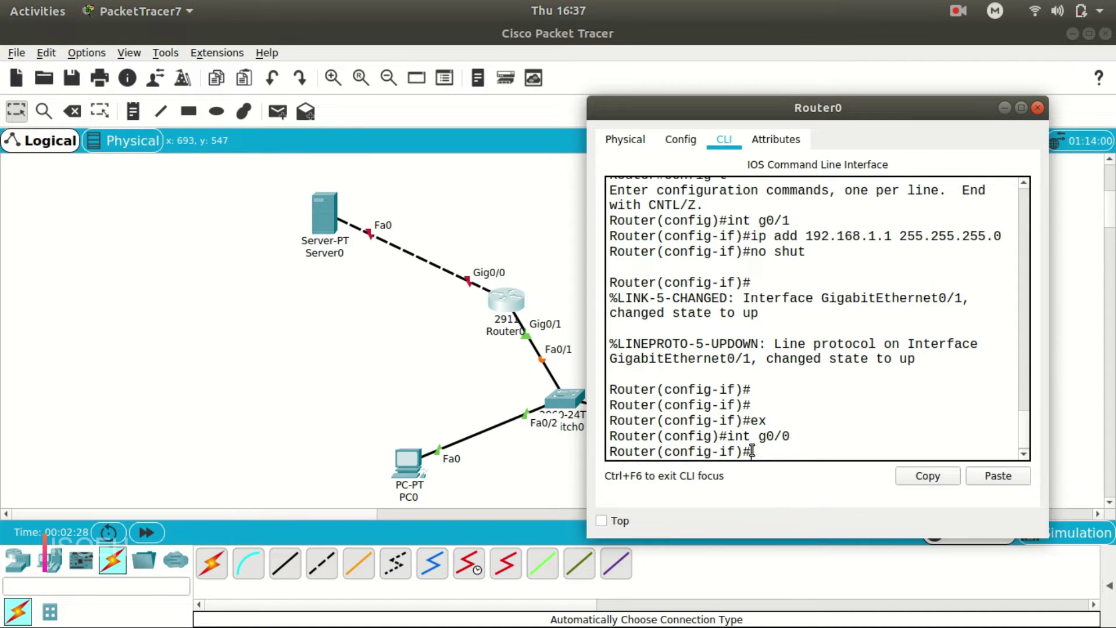
text(ip add 10.0.0.1 255.0.0.)
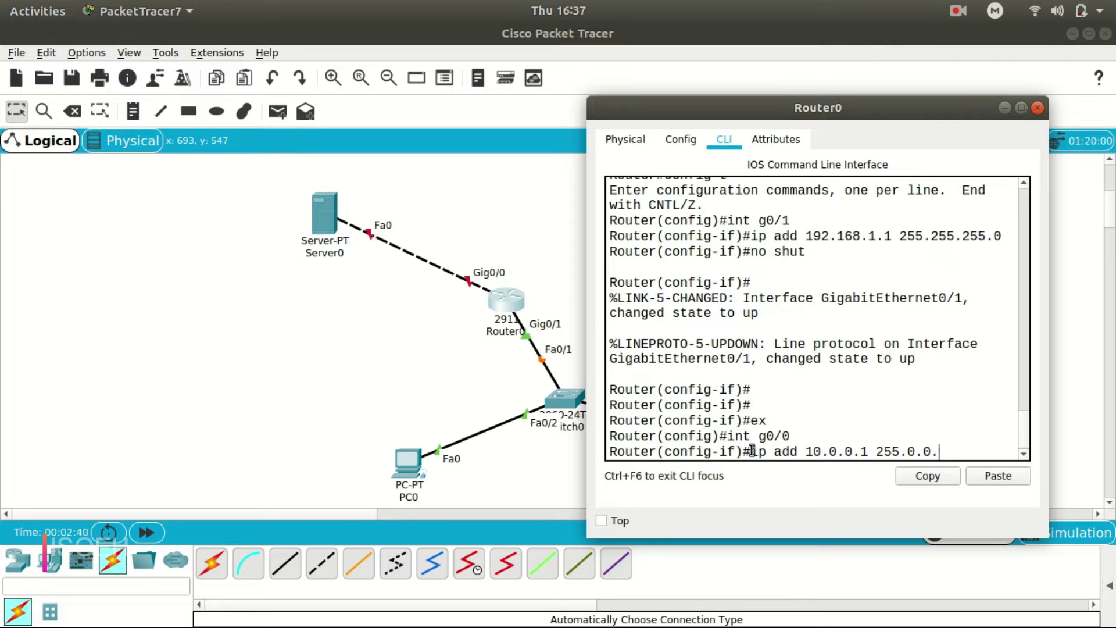
text(0)
key(Return)
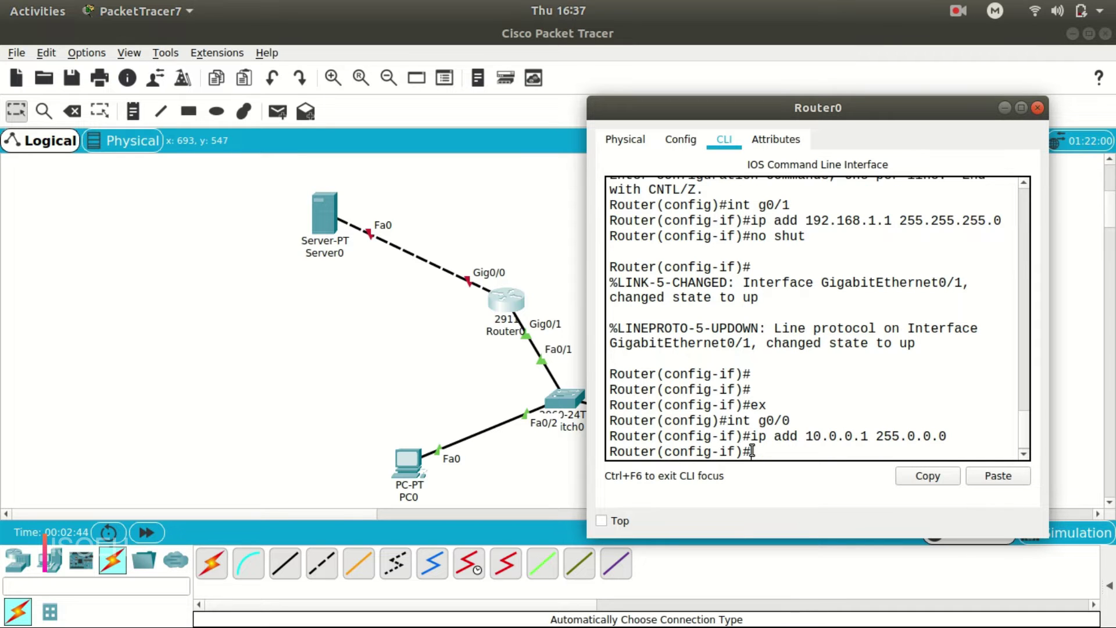
text(no shut)
key(Return)
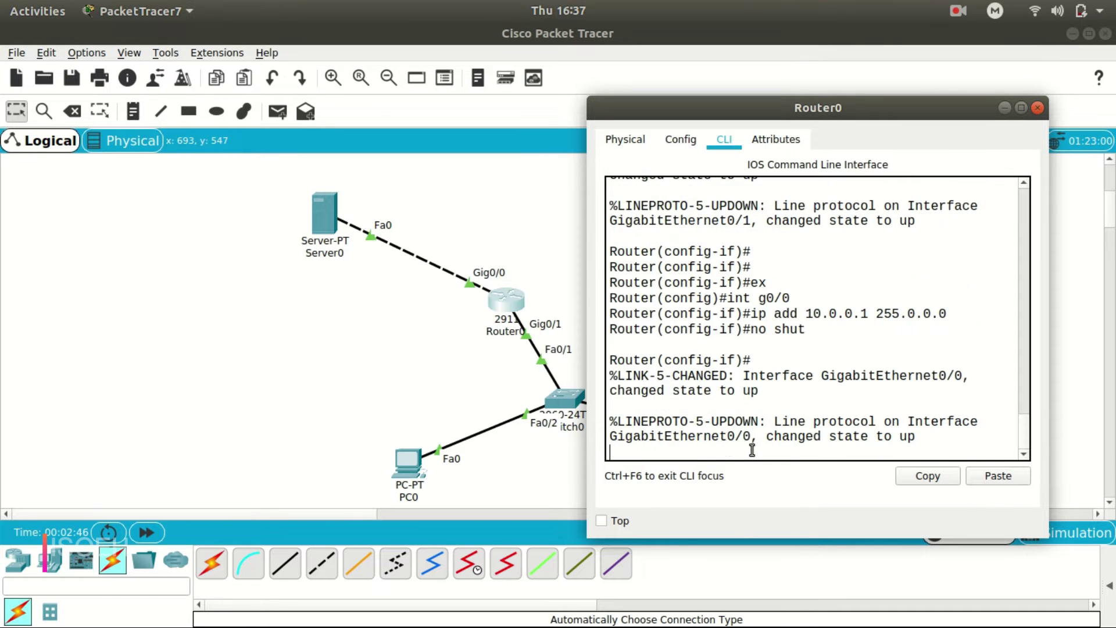
key(Return)
key(Return)
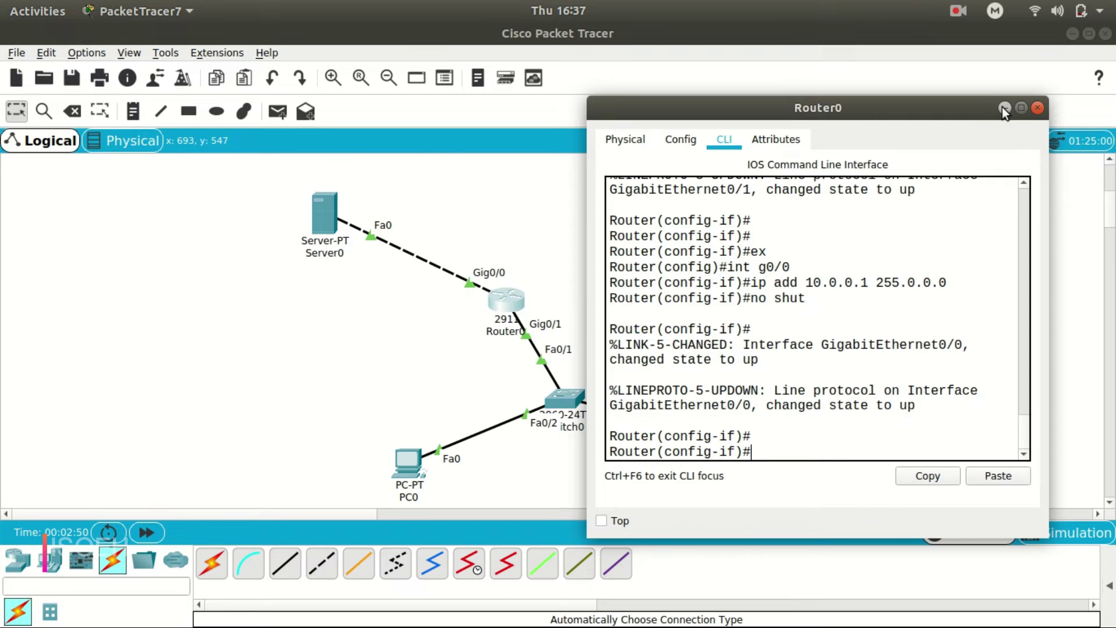
Set PC0's IP to 192.168.1.2 with gateway 192.168.1.1.
click(1037, 108)
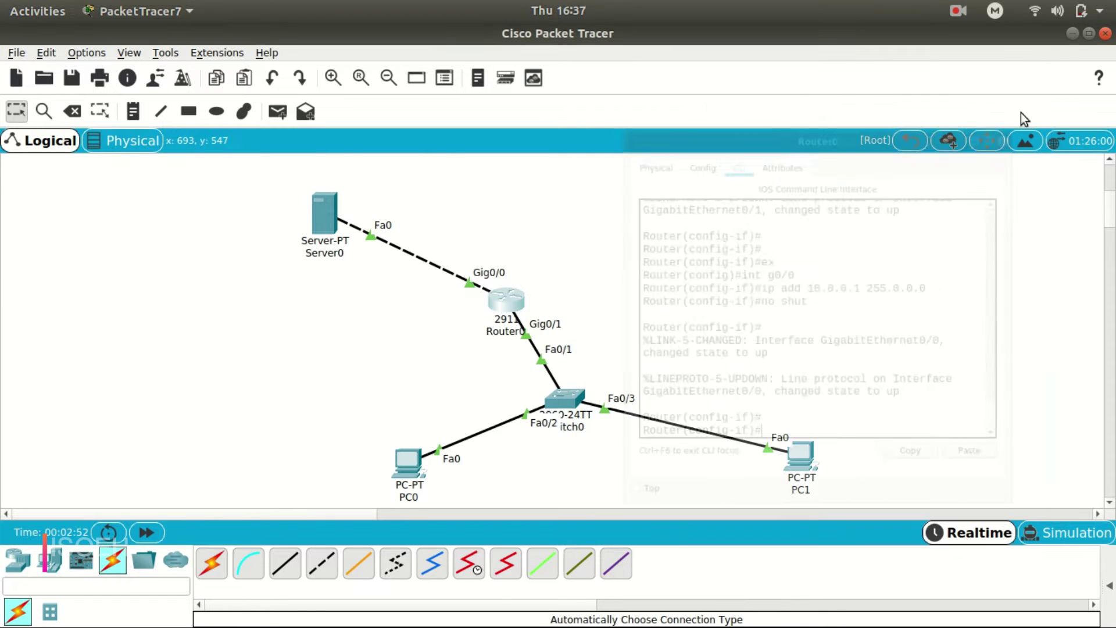
click(407, 465)
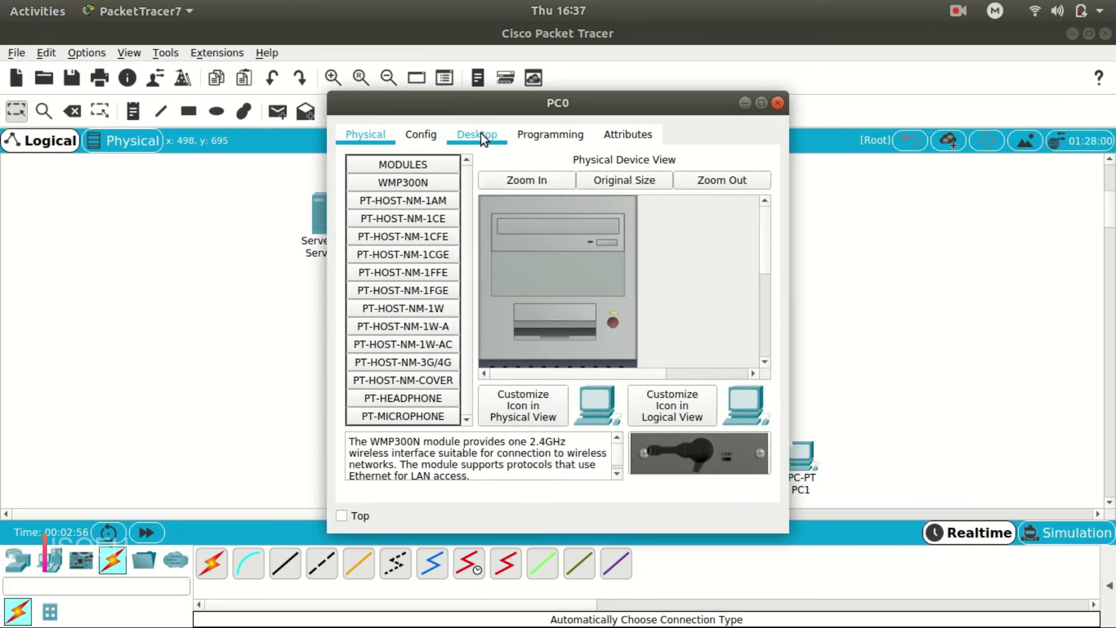
click(482, 137)
click(384, 234)
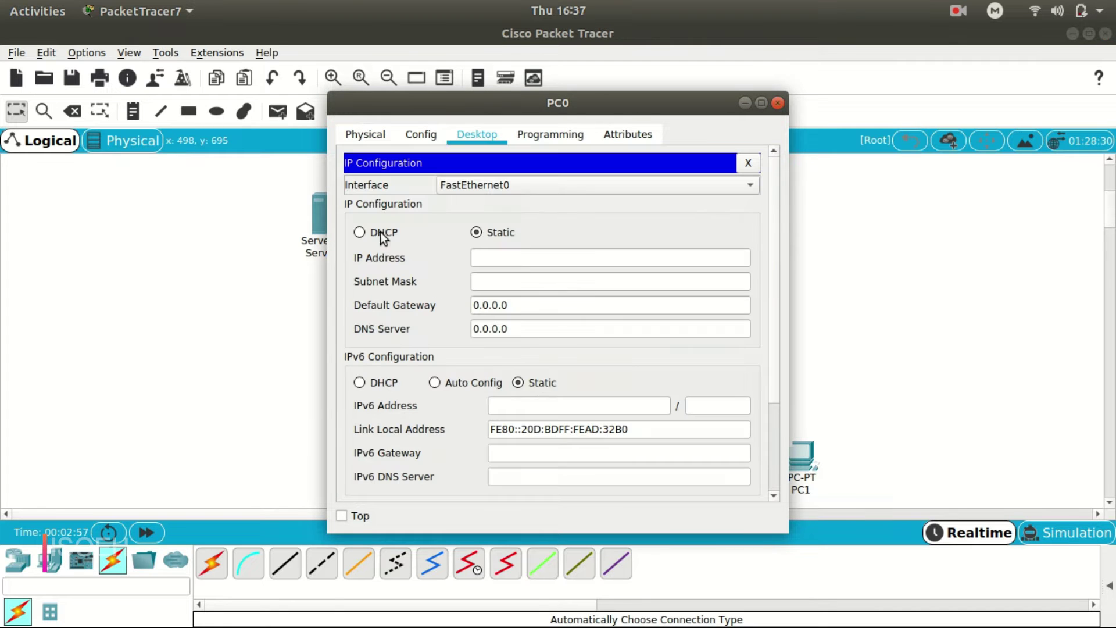
click(515, 256)
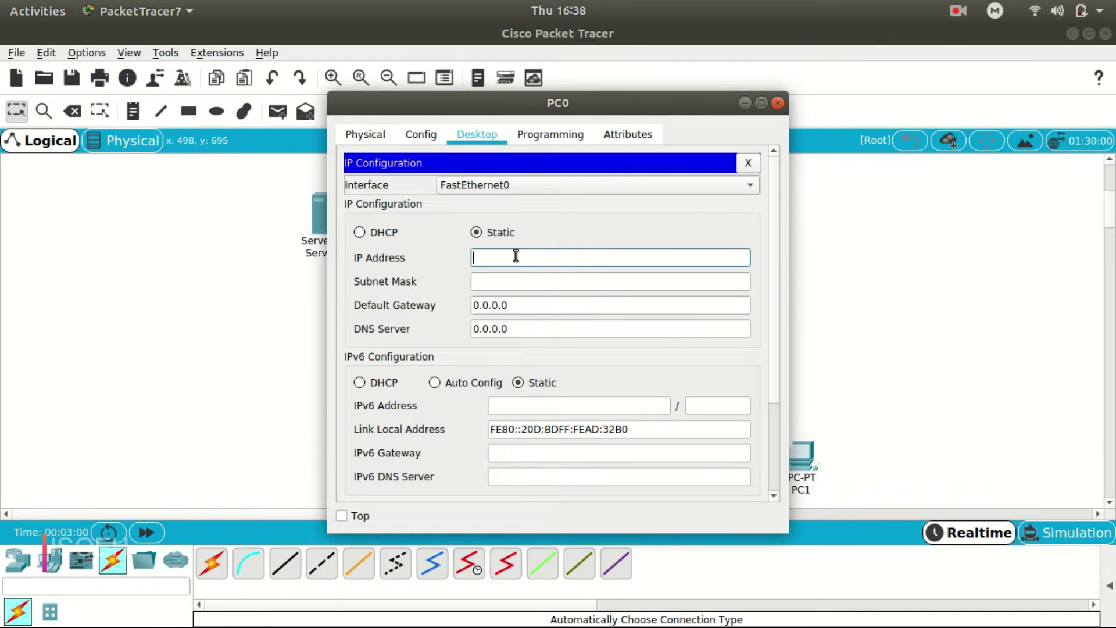
text(192.168.1.2)
key(Tab)
key(Tab)
text(192.1)
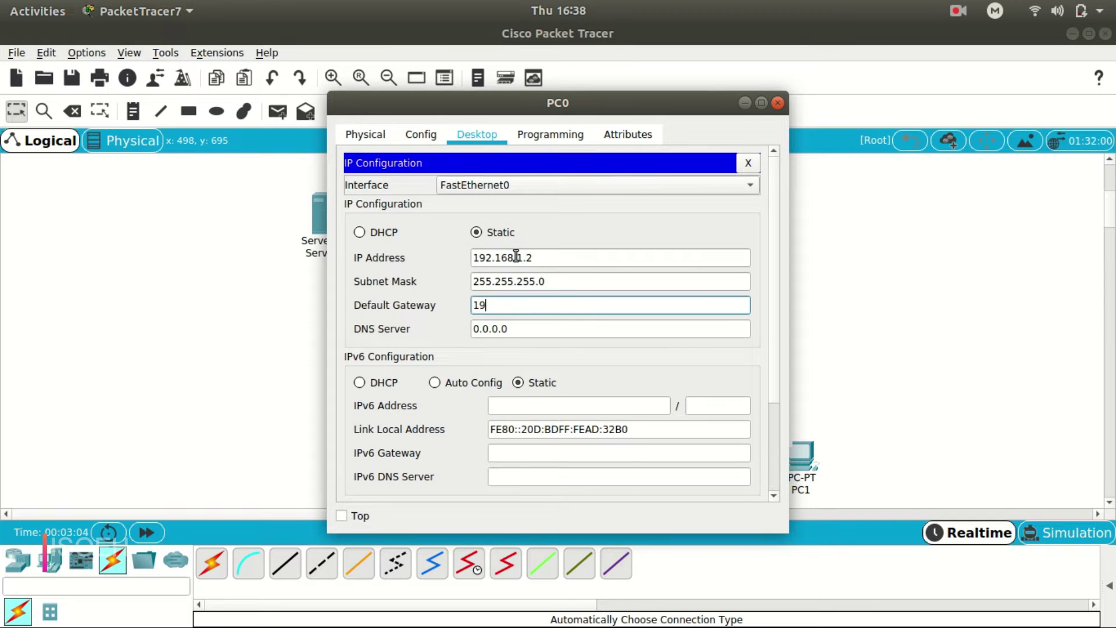
text(68.1.1)
drag(684, 105, 962, 128)
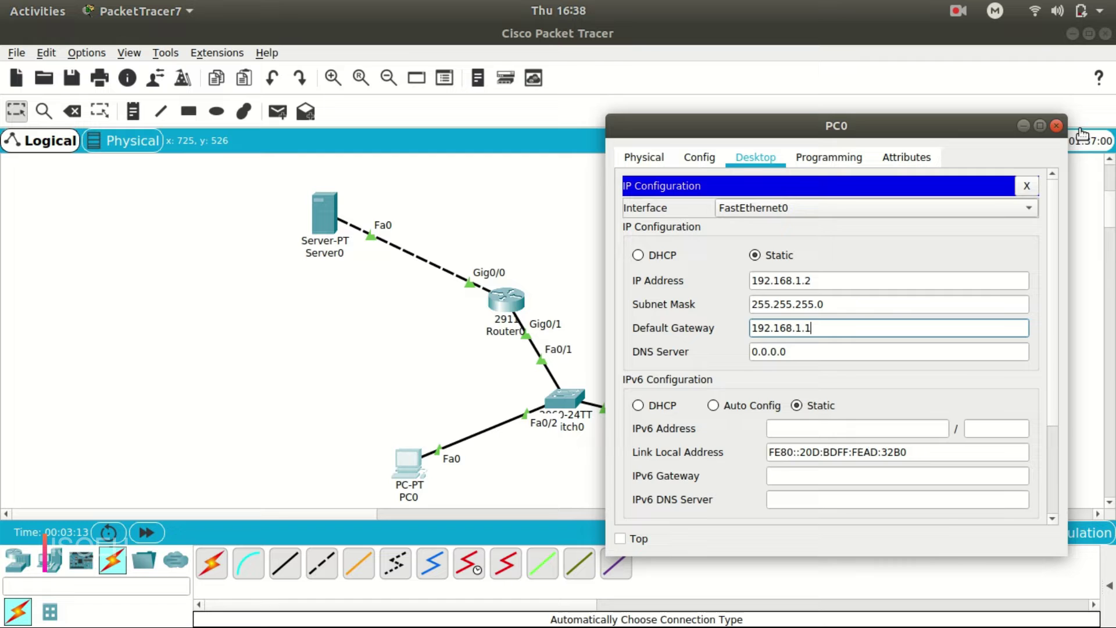
click(1058, 125)
Set PC1's IP to 192.168.1.3 with gateway 192.168.1.1.
click(801, 454)
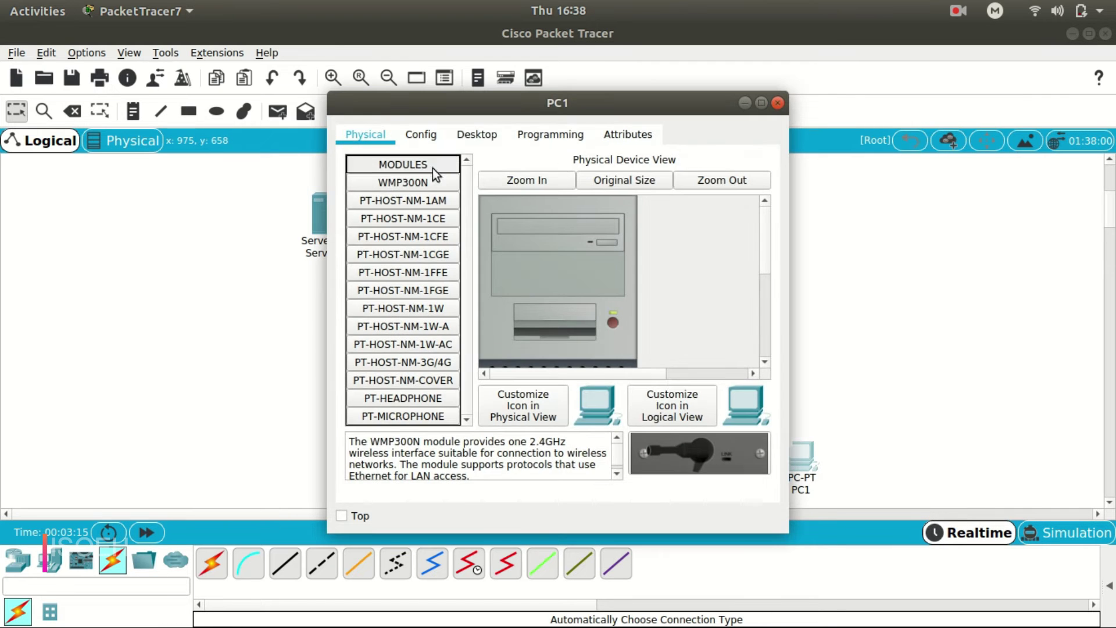
click(476, 134)
click(387, 197)
click(550, 256)
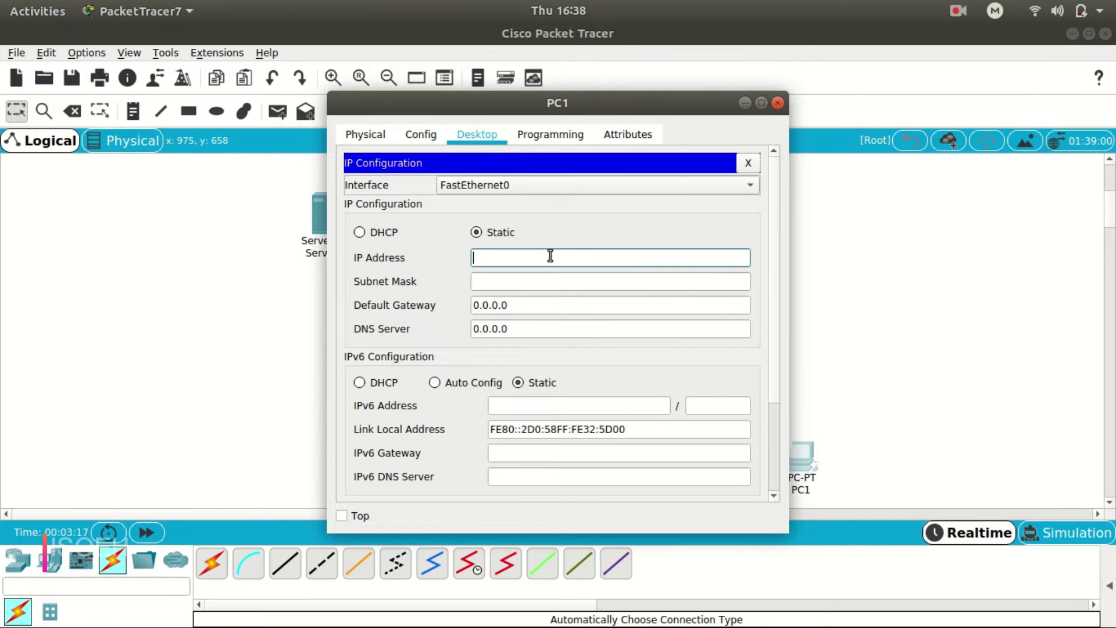
text(192.168.1.3)
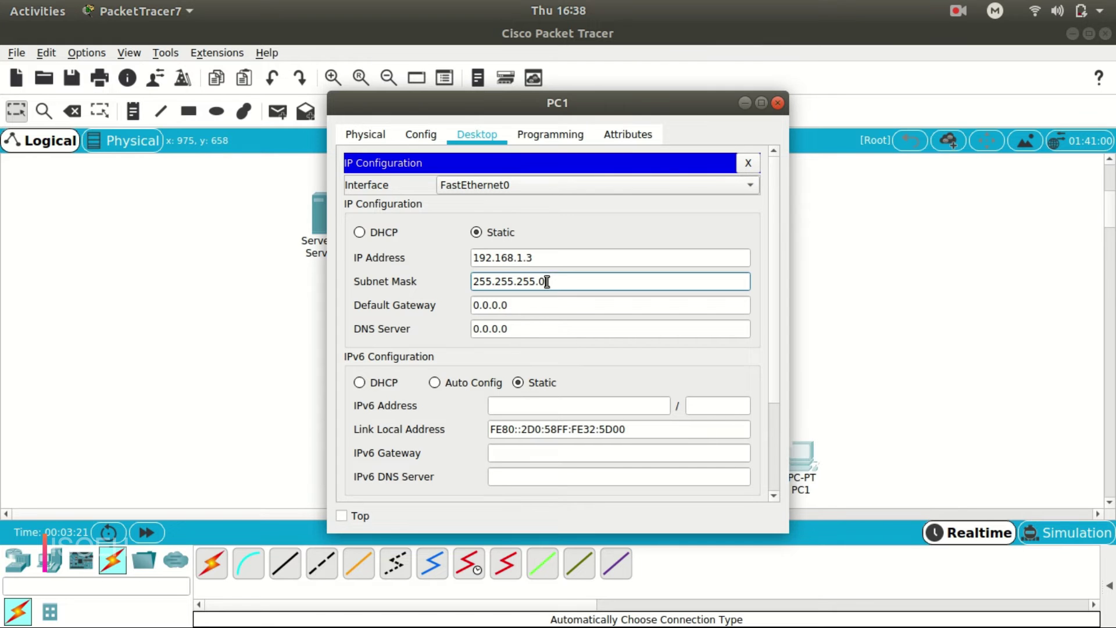
drag(531, 309, 417, 309)
text(1)
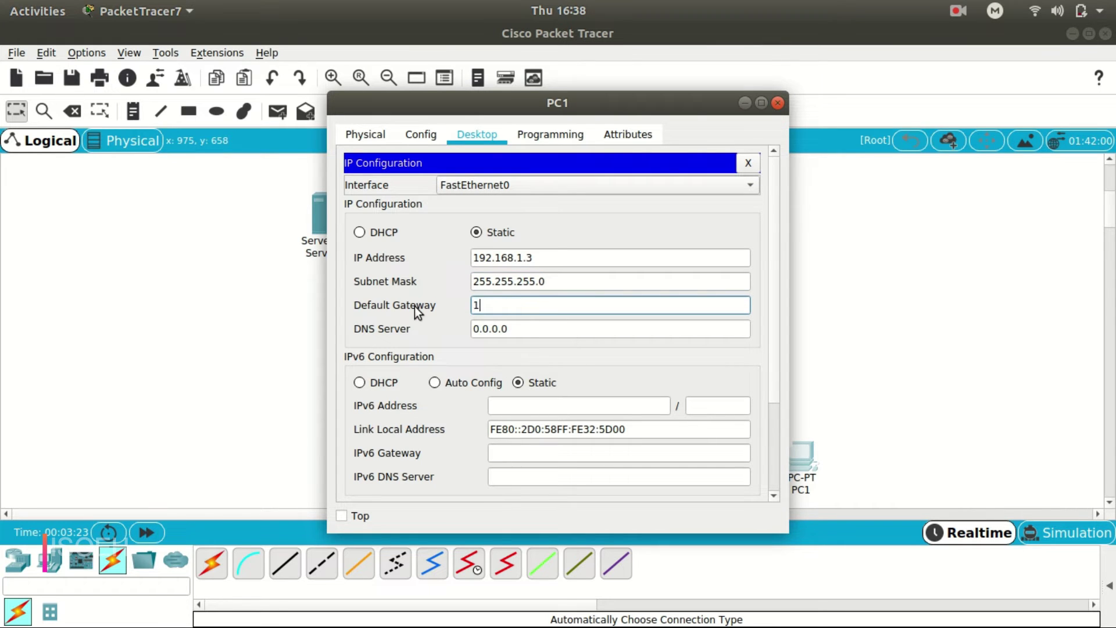
text(92.168.1.1)
click(778, 104)
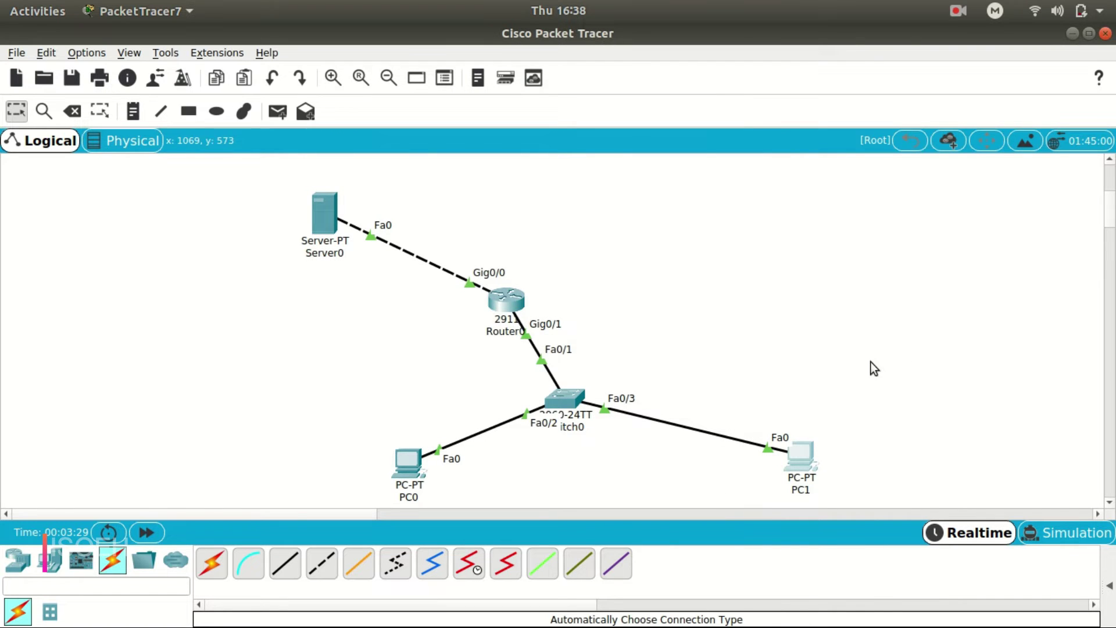
Enter IP 10.0.0.2, default mask 255.0.0.0 and gateway 10.0.0.1 in Server0's IP Configuration.
click(317, 216)
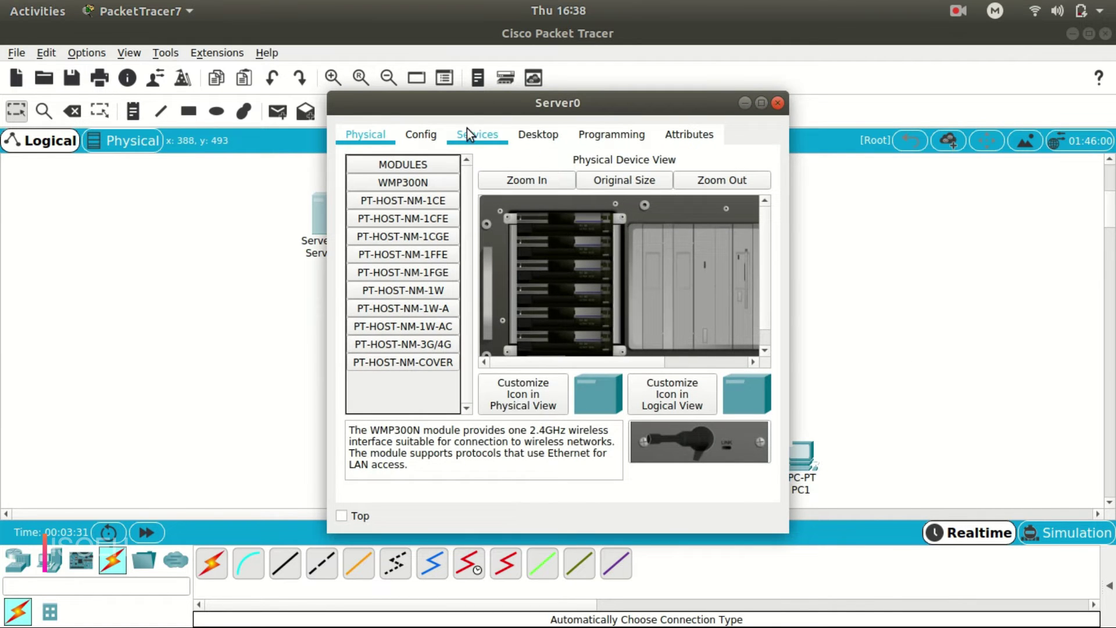
click(526, 134)
click(396, 186)
click(541, 238)
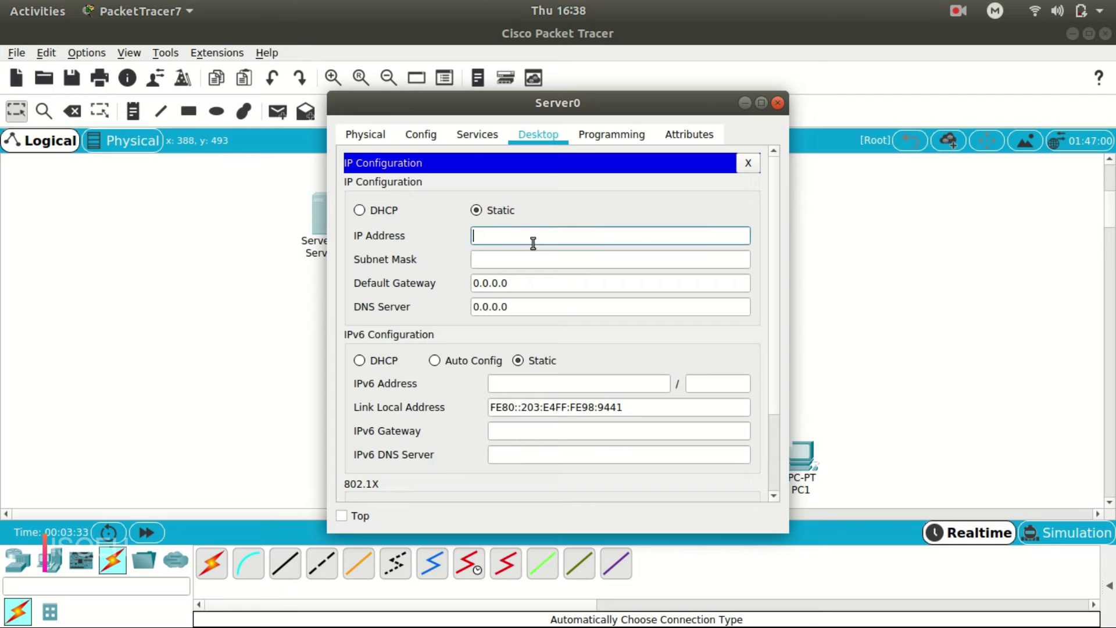
text(10.0.0.1)
key(BackSpace)
text(2)
click(525, 257)
key(Tab)
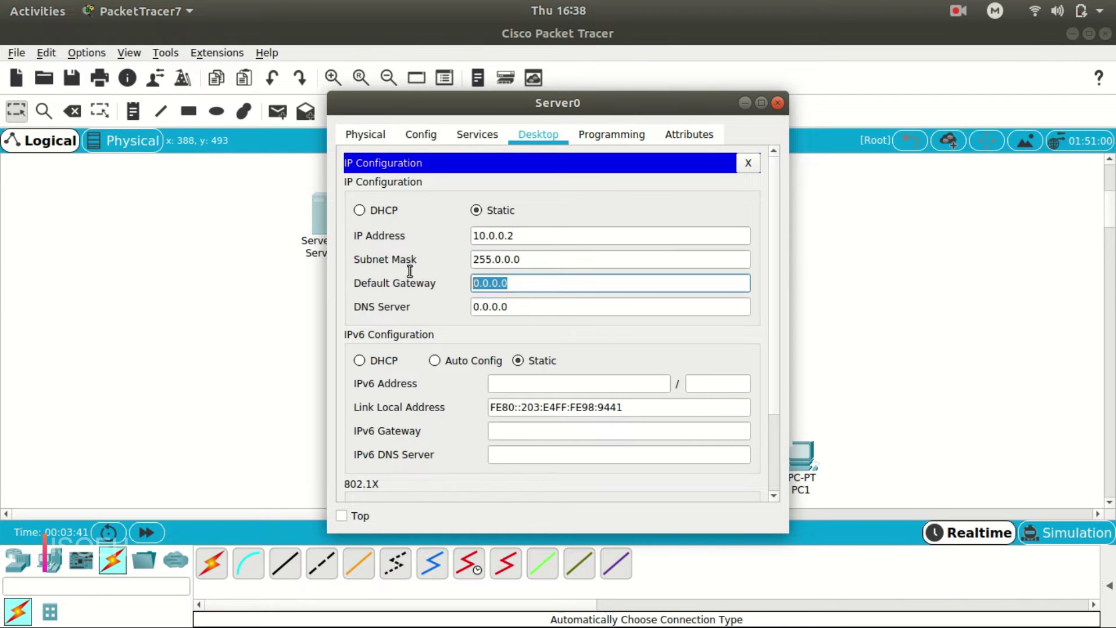
text(10.0.0.1)
click(630, 97)
drag(629, 97, 841, 111)
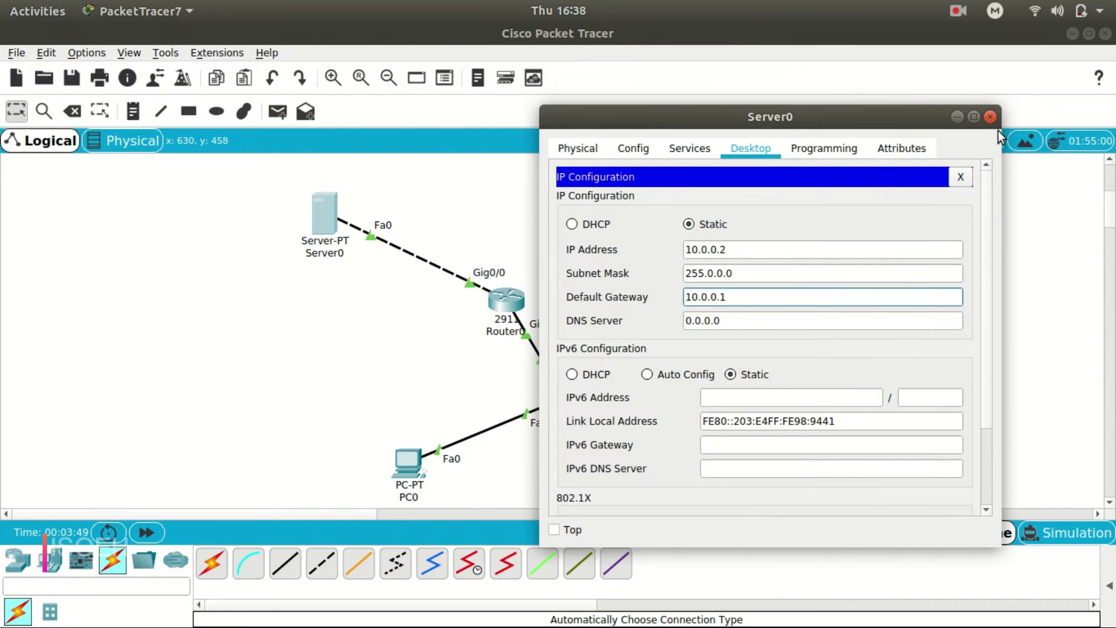
click(986, 117)
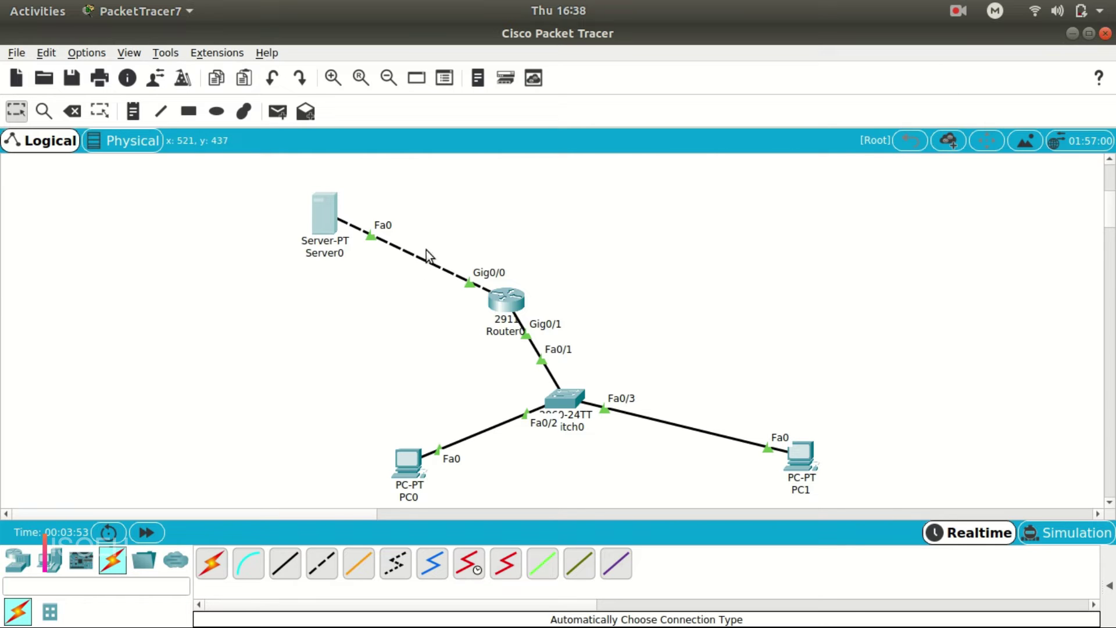
In PC0's Text Editor, write 'hello , this is the test file' and save it as hello.txt.
mouse_move(314, 234)
click(408, 465)
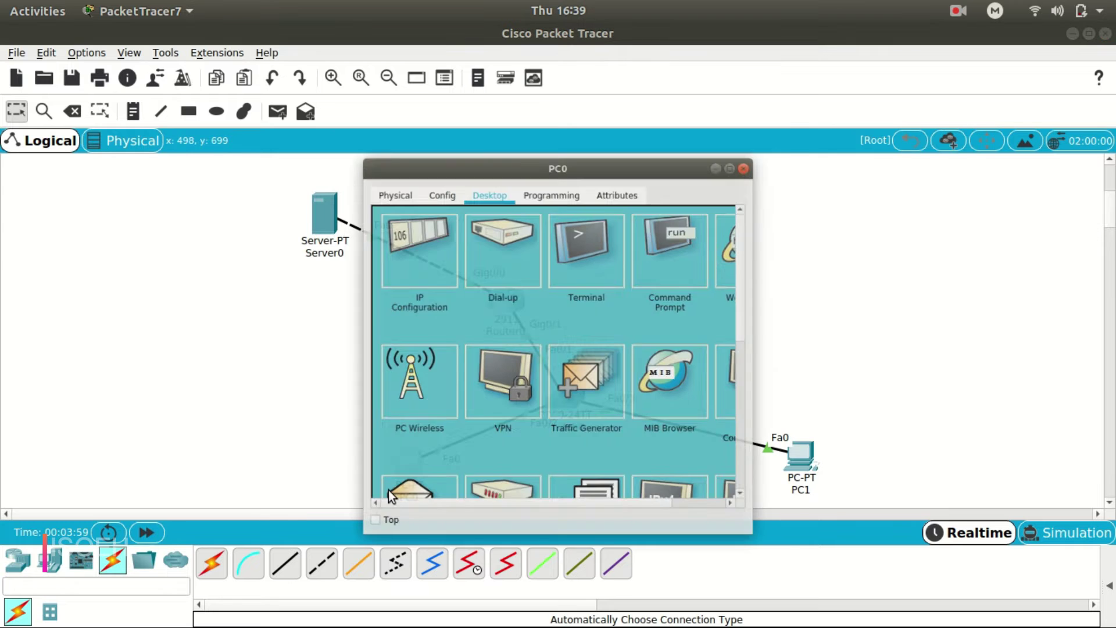
click(754, 104)
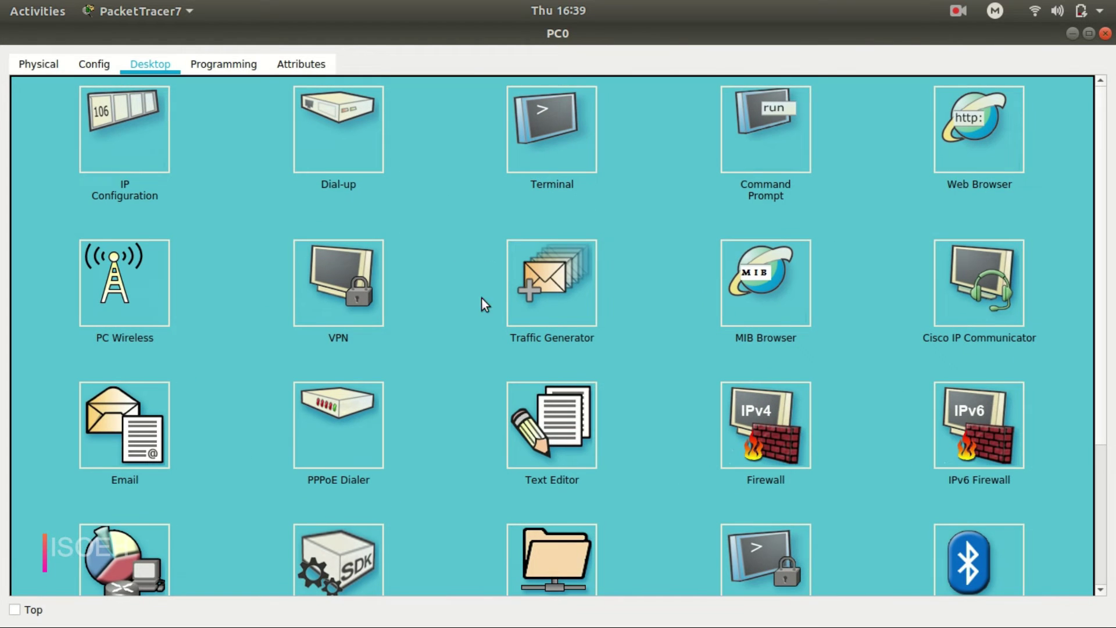
click(575, 434)
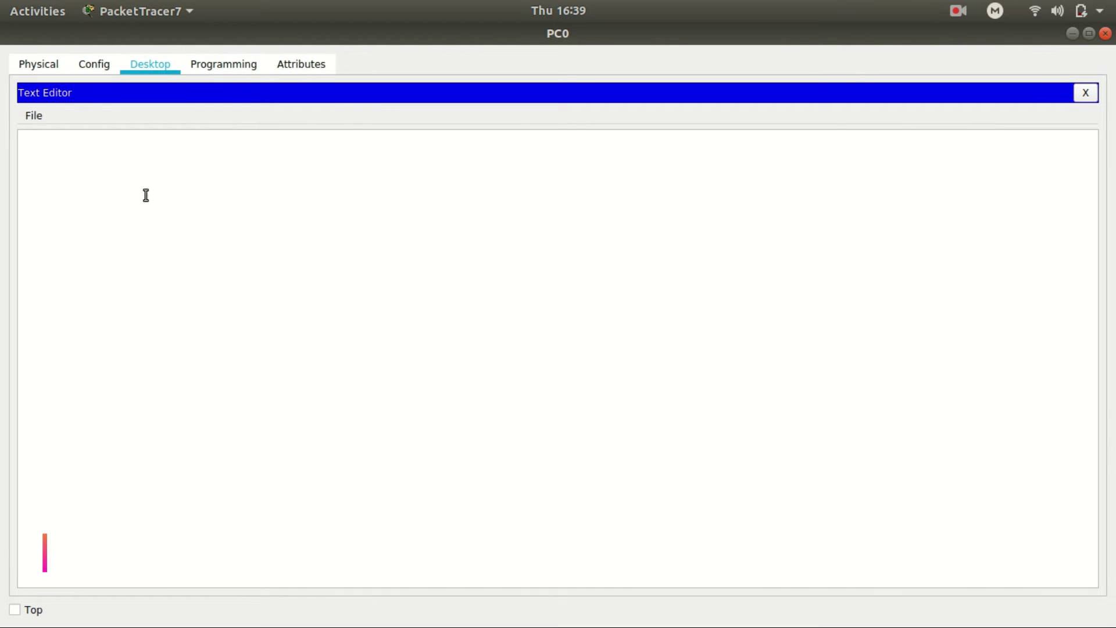
text(hello , this is the test file ..)
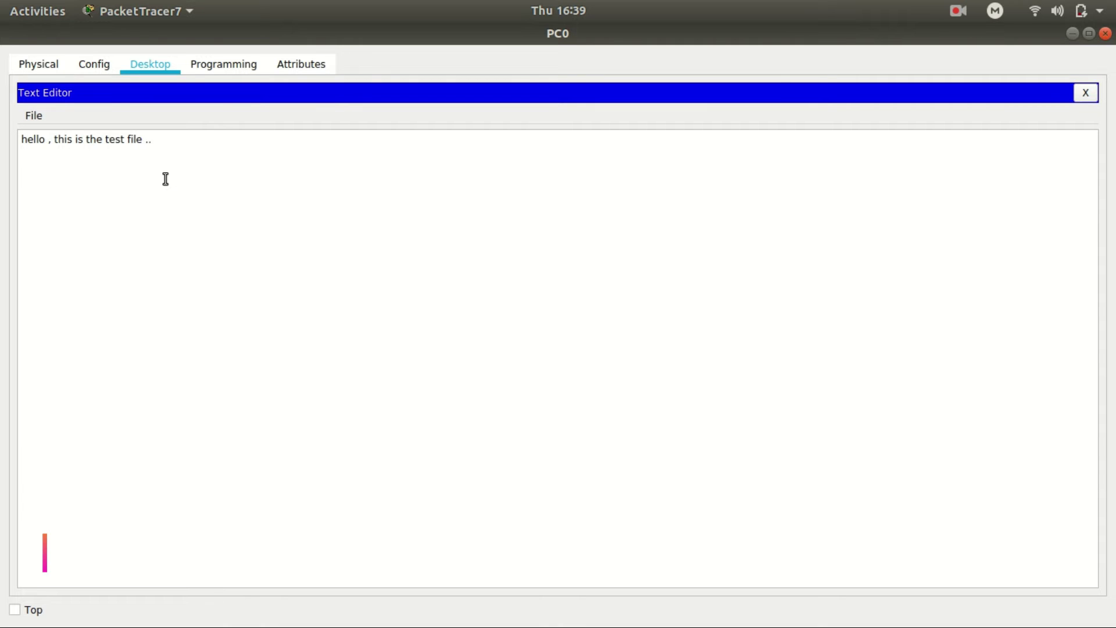
click(1085, 93)
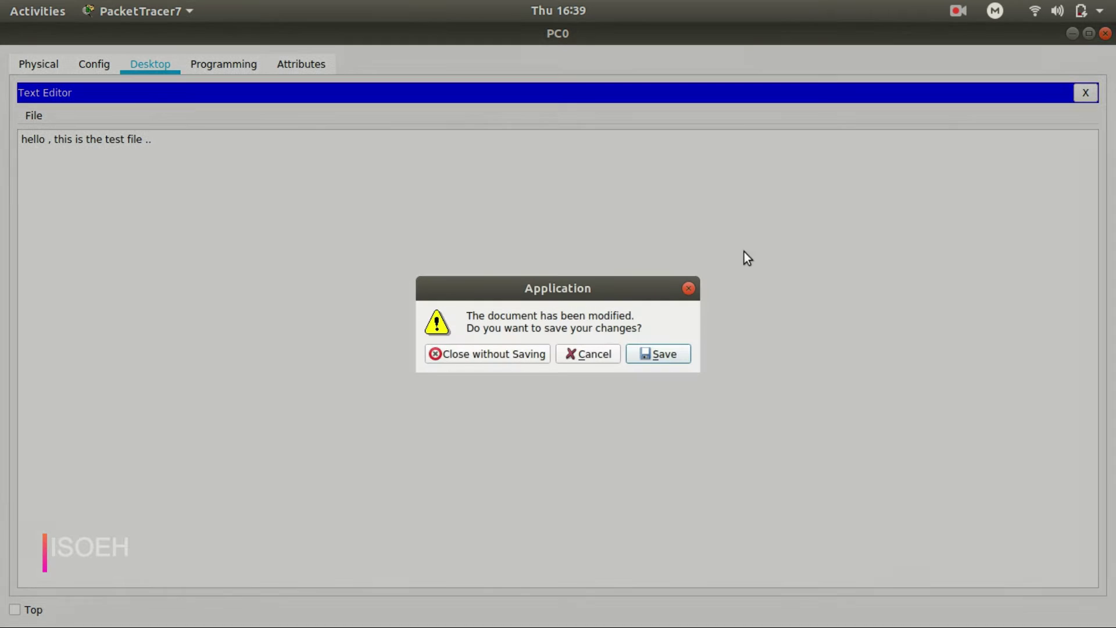
click(655, 352)
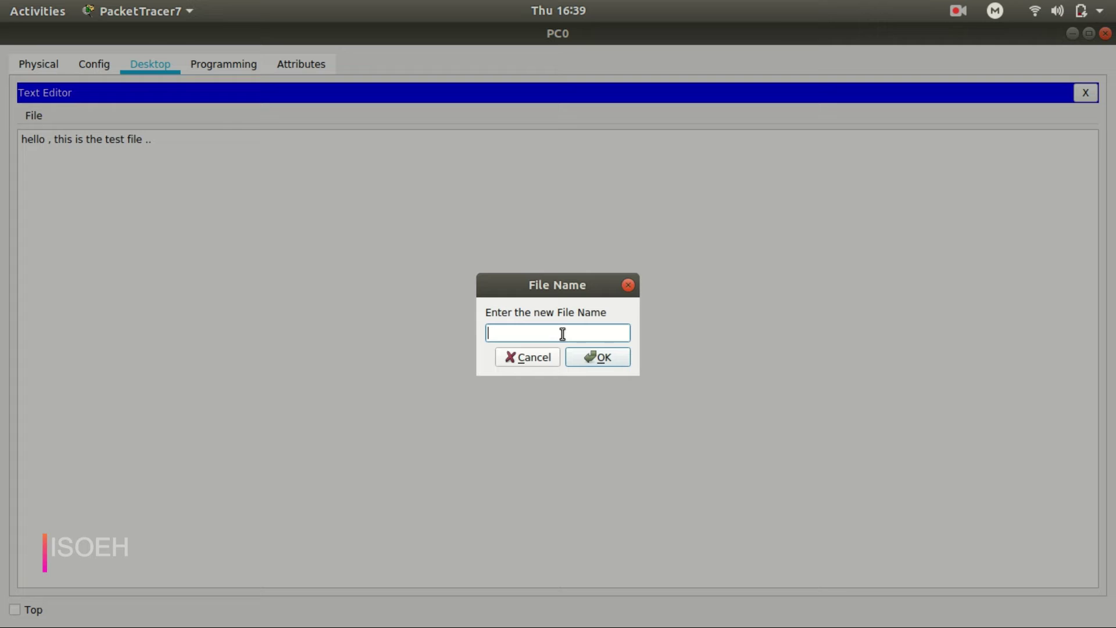
text(hello.txt)
click(608, 356)
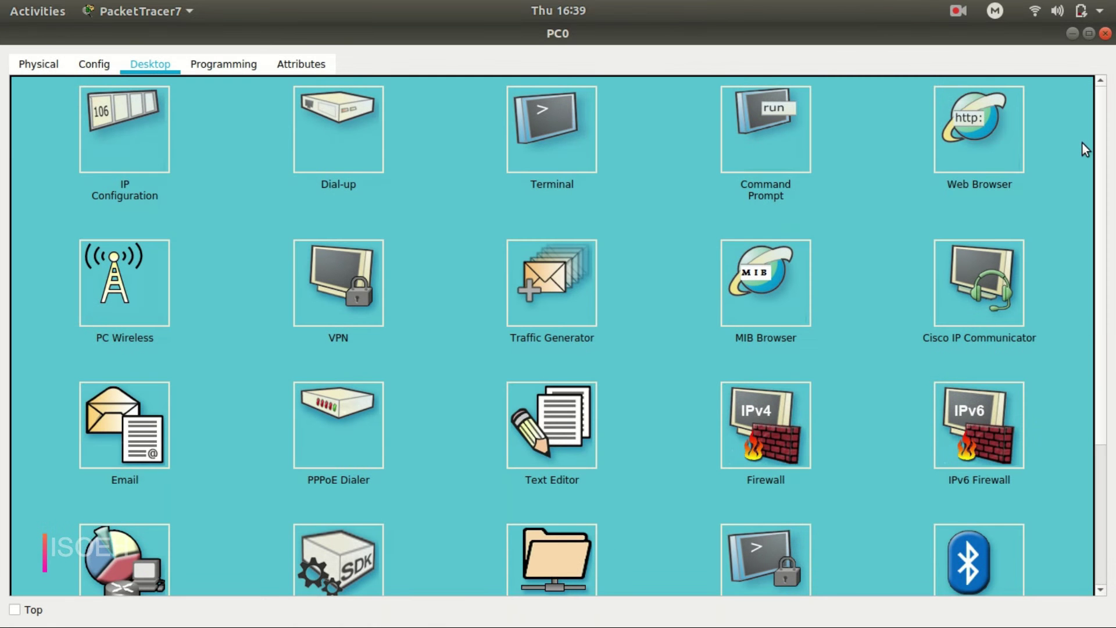
In Server0's FTP service, enter a new username and its password.
click(1104, 33)
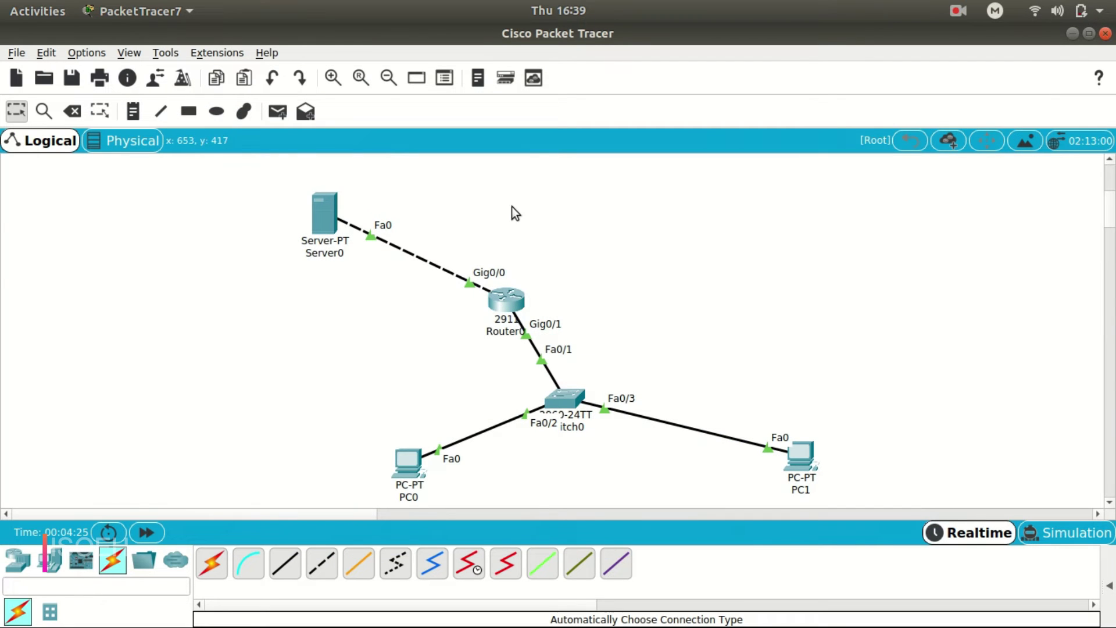
click(326, 224)
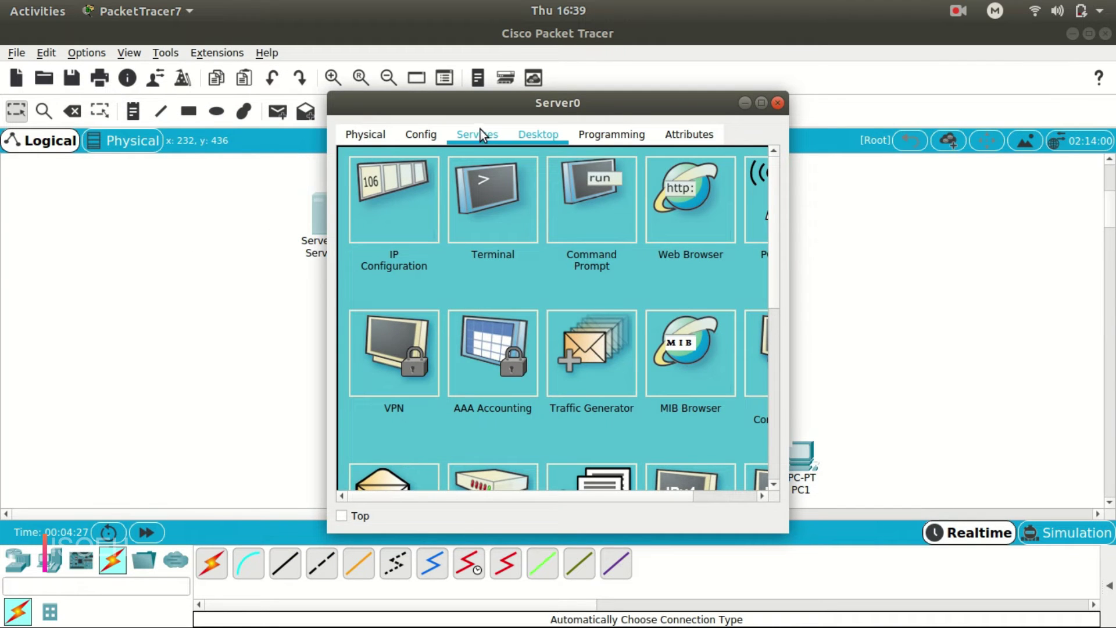
click(480, 135)
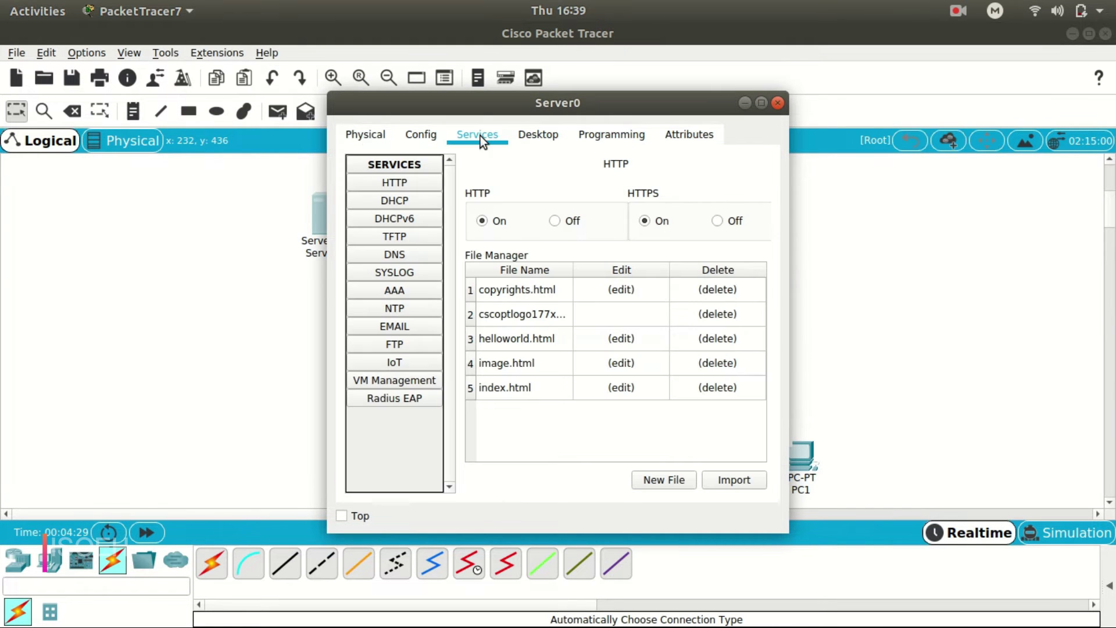
click(413, 183)
click(413, 342)
click(577, 248)
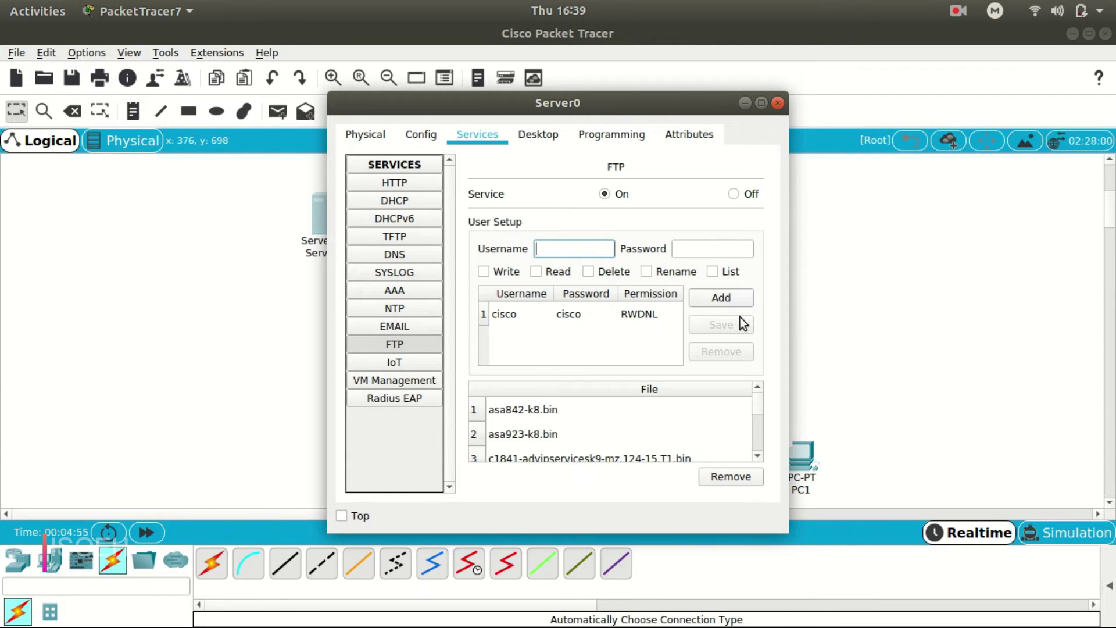
click(593, 251)
text(isoeh)
click(681, 249)
text(1234)
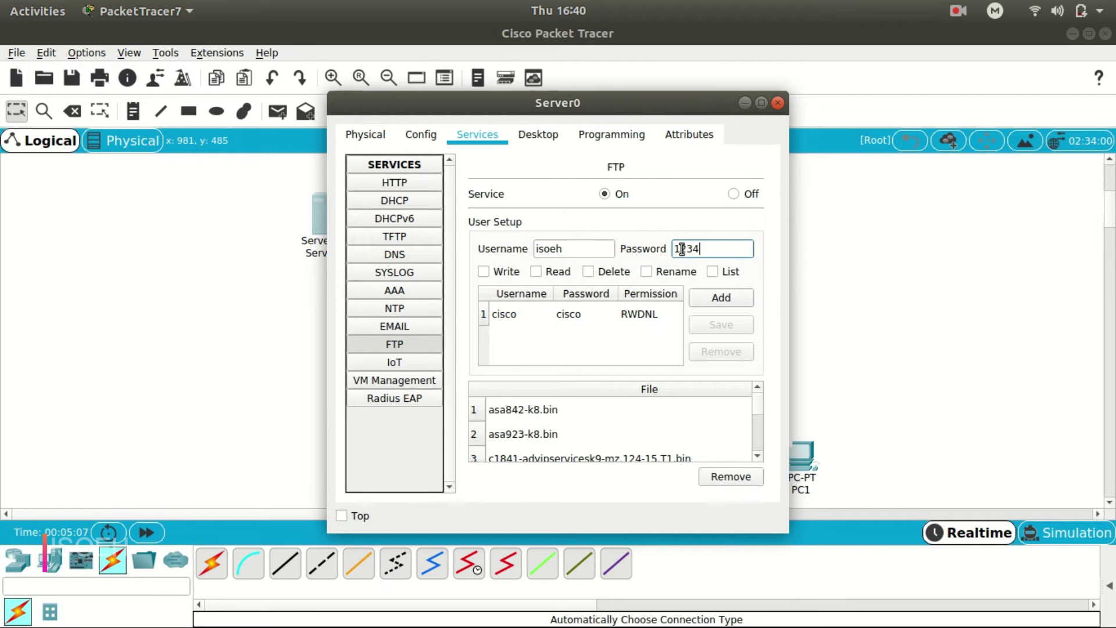
Tick the read, rename and list permissions and add the user to the FTP list.
click(728, 295)
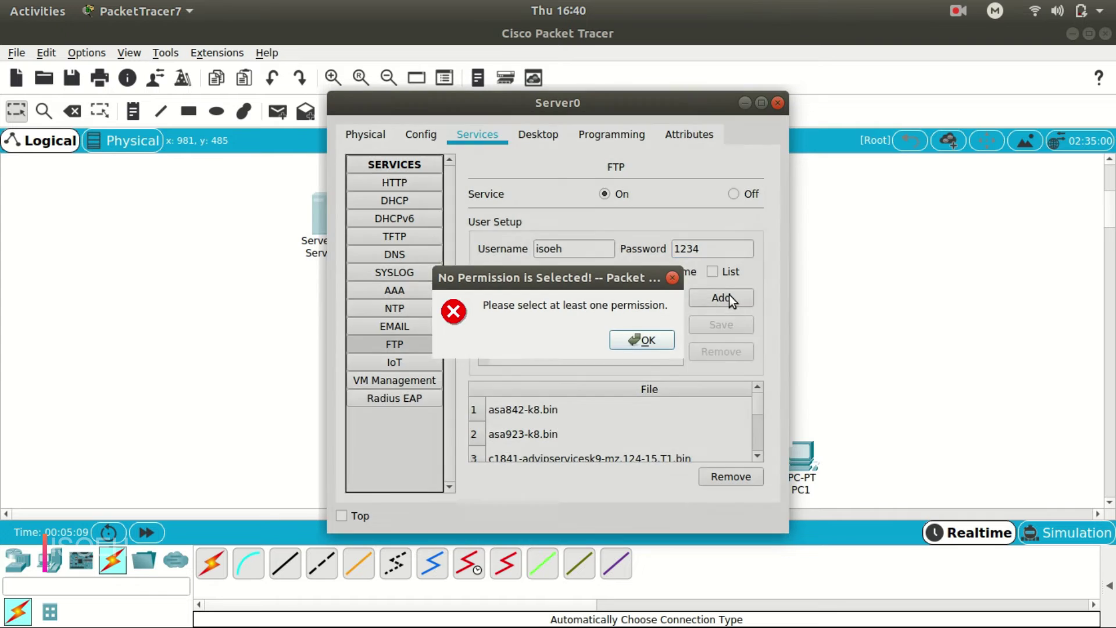
click(660, 340)
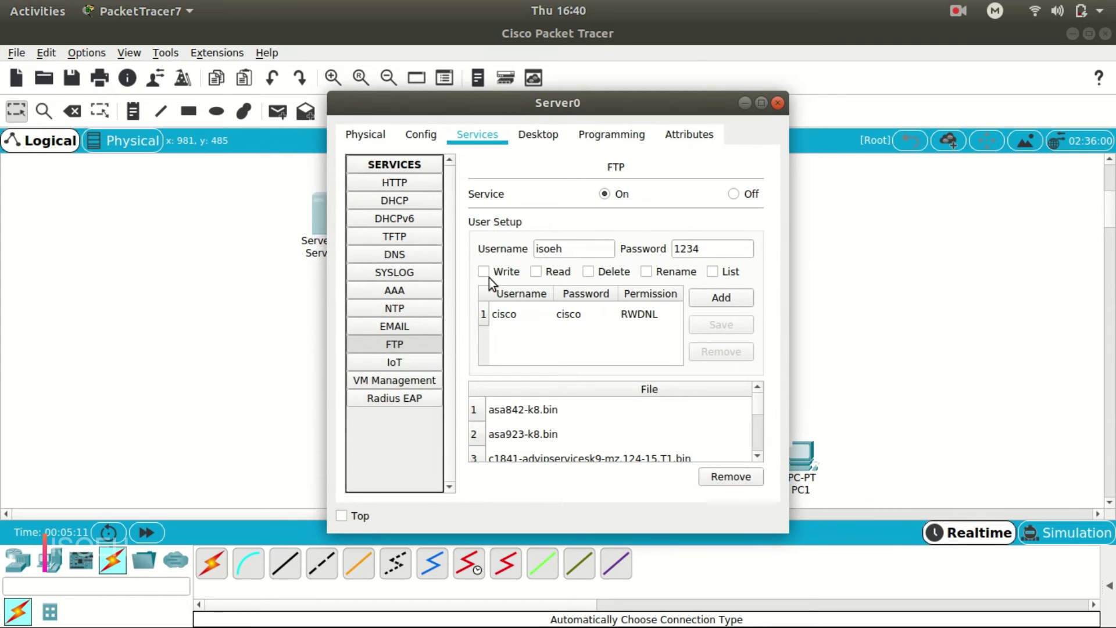
click(532, 272)
click(651, 271)
click(713, 271)
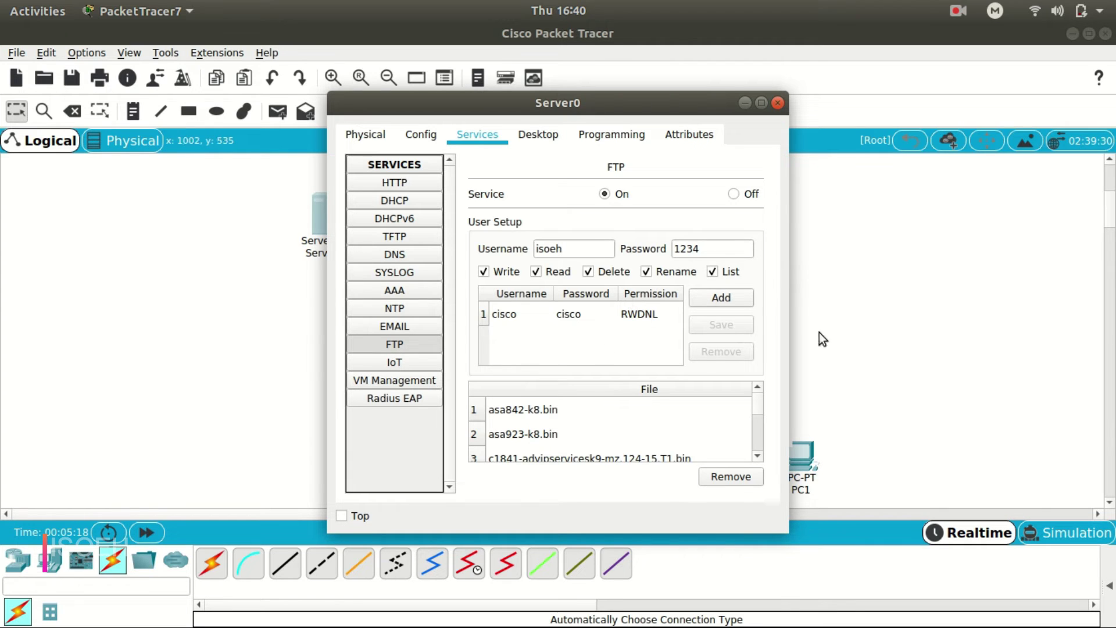
click(737, 297)
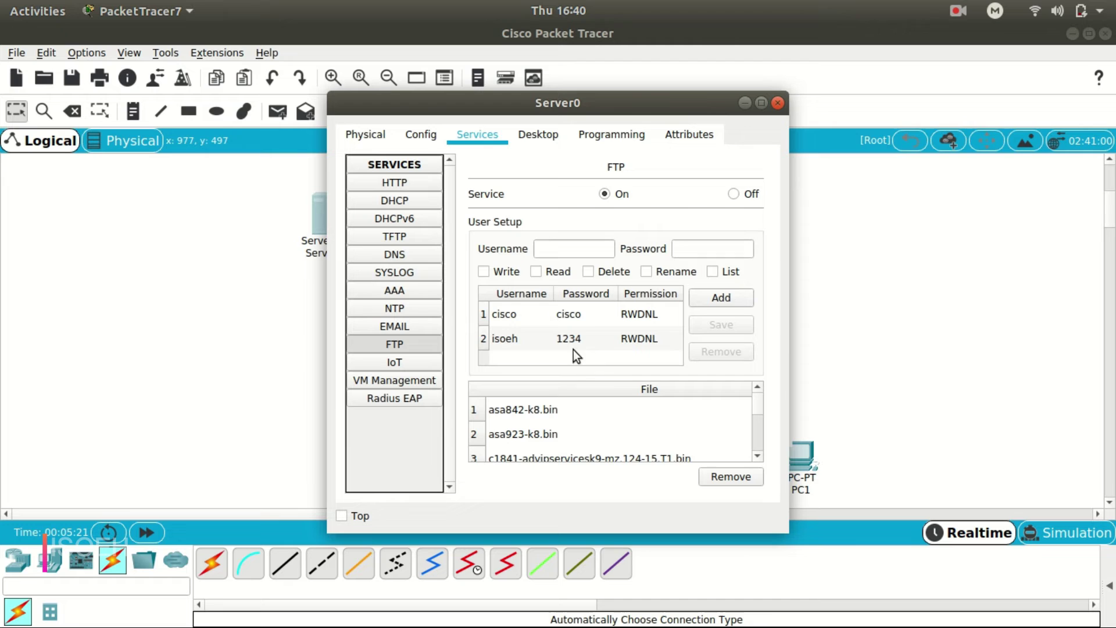
click(596, 339)
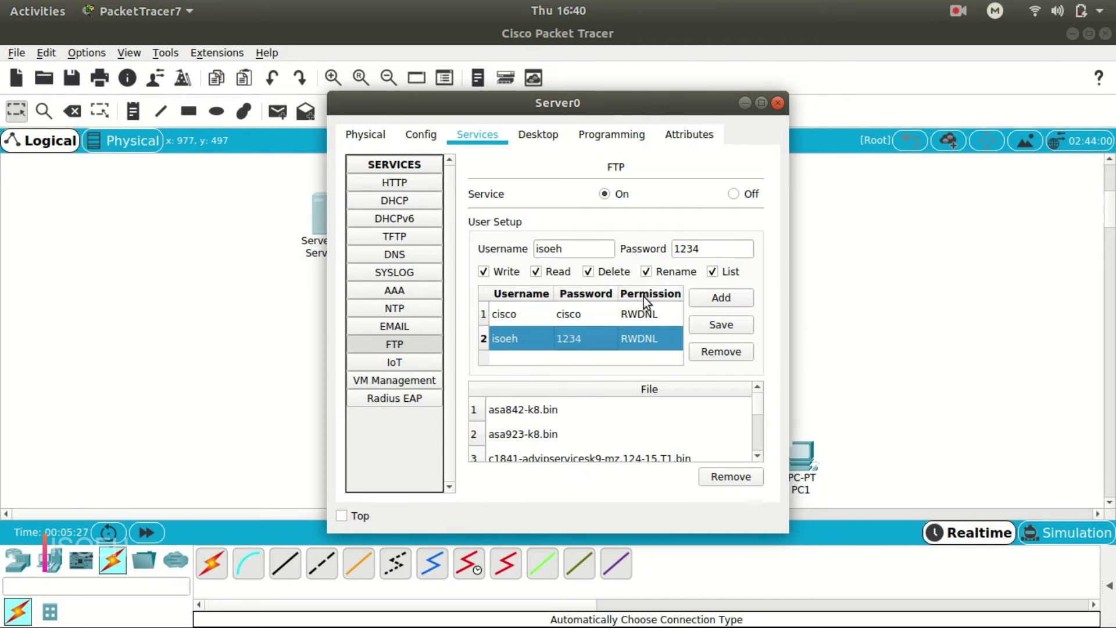
Ping 10.0.0.2 from PC0's Command Prompt, getting 3 of 4 replies, then type put hello.txt.
click(776, 105)
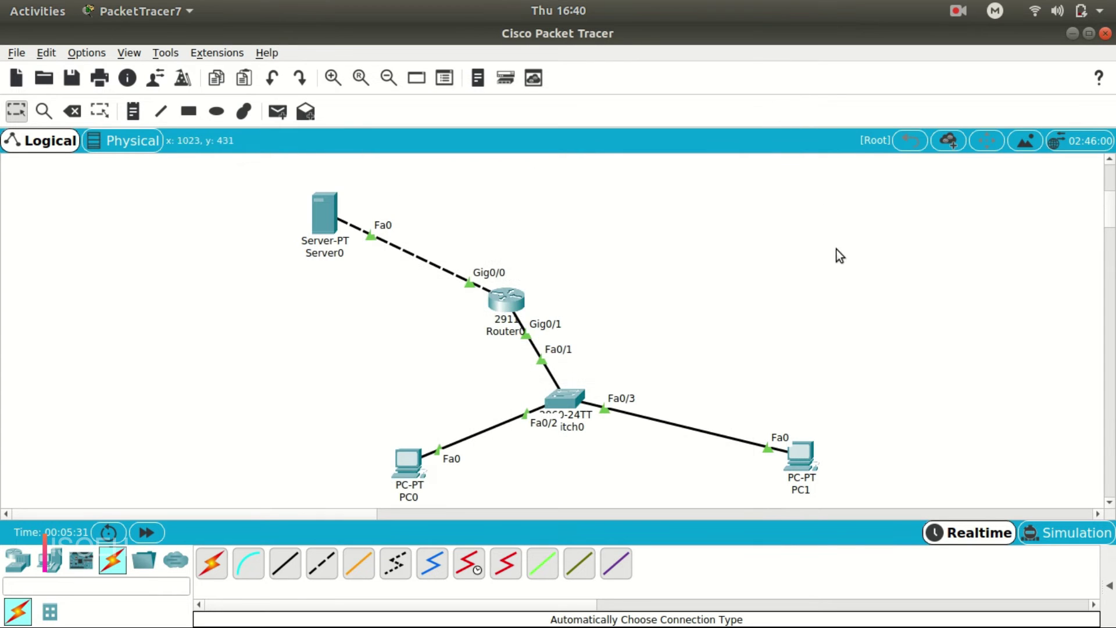
click(412, 470)
click(765, 107)
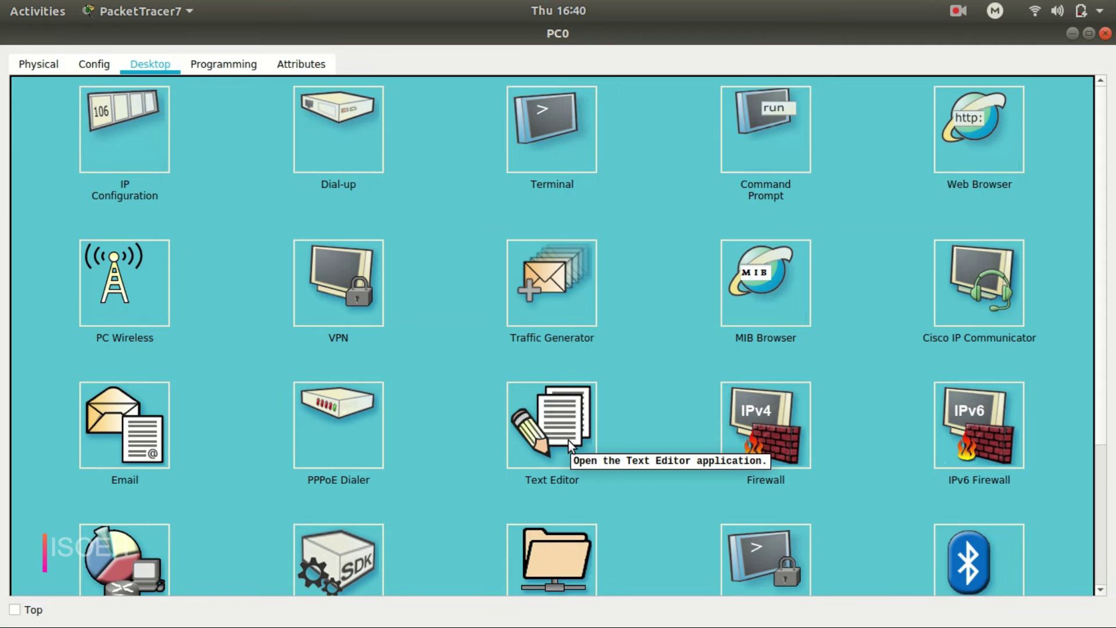
click(775, 150)
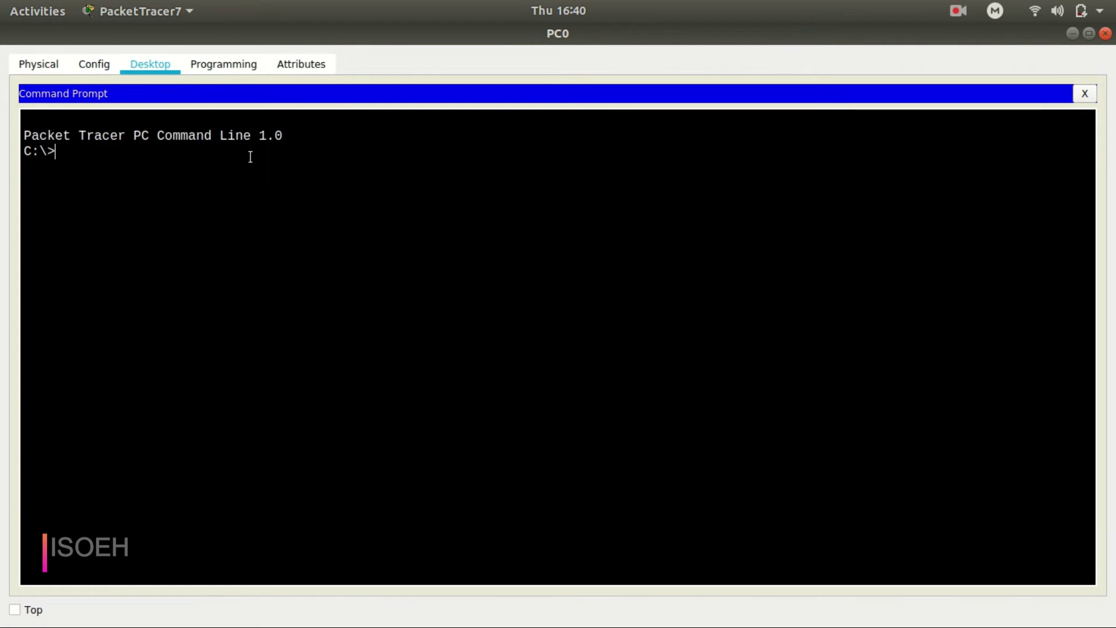
text(ping 10.0.0.2)
key(Return)
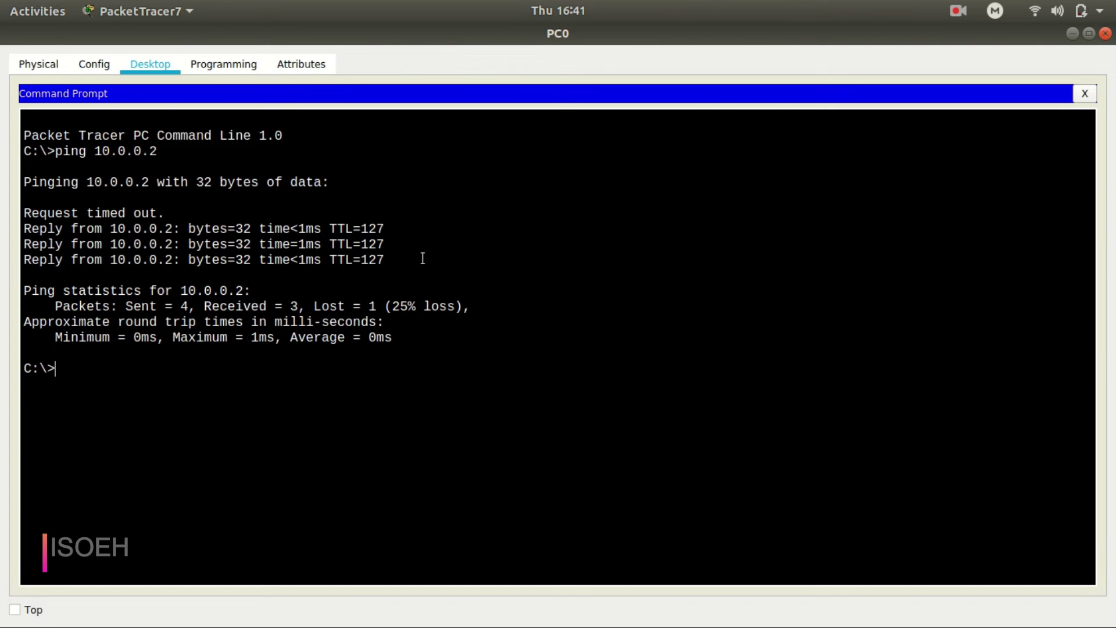
text(put hello.txt)
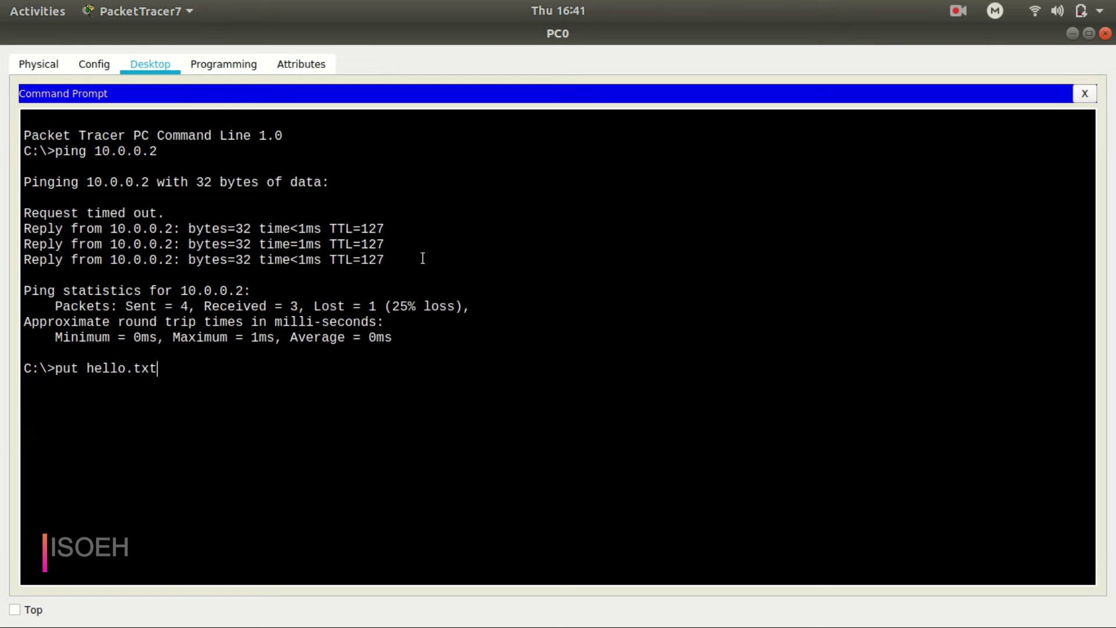
Run ftp 10.0.0.2, log in with the new user's credentials, and put hello.txt (32 bytes).
key(Return)
key(Up)
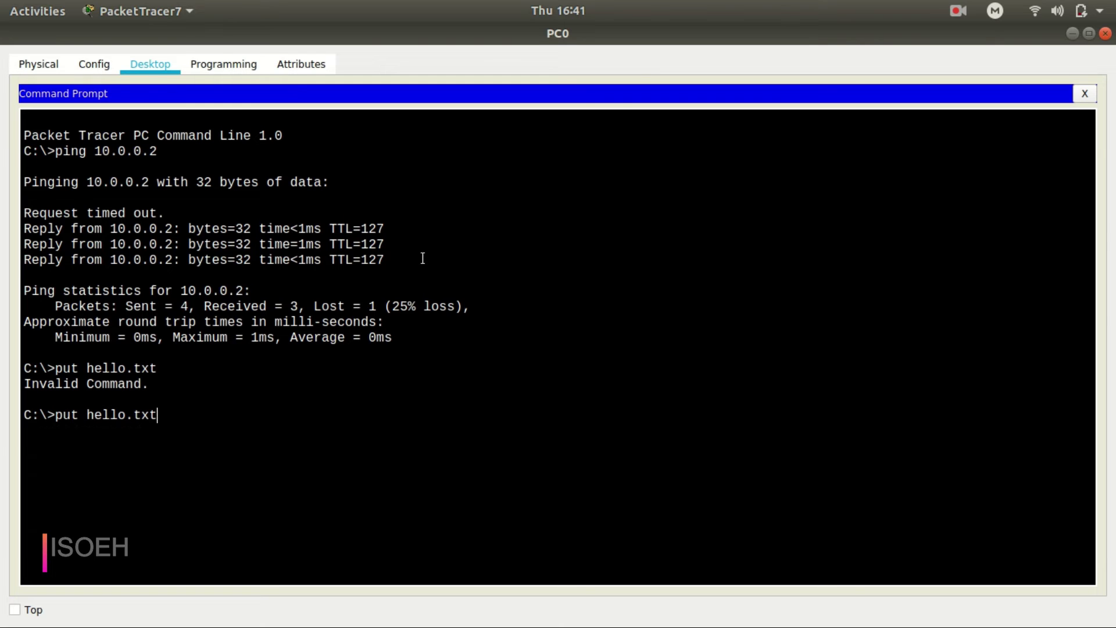
key(BackSpace)
key(BackSpace)
key(BackSpace)
key(BackSpace)
key(BackSpace)
key(BackSpace)
key(BackSpace)
key(BackSpace)
key(BackSpace)
key(BackSpace)
key(BackSpace)
key(BackSpace)
key(BackSpace)
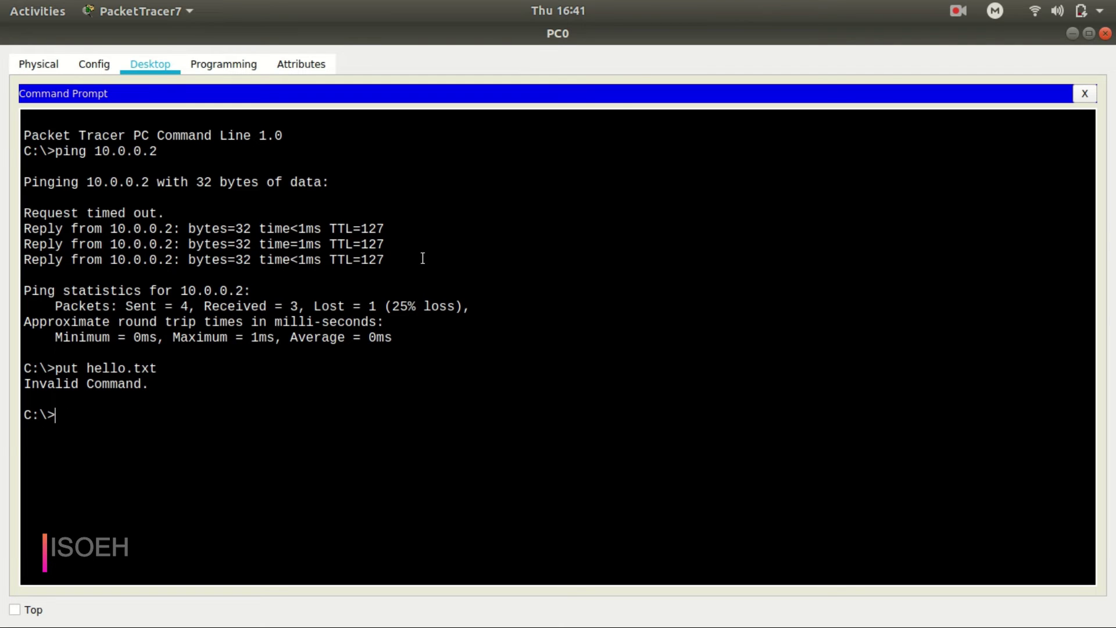
text(ftp 10.0.0.2)
key(Return)
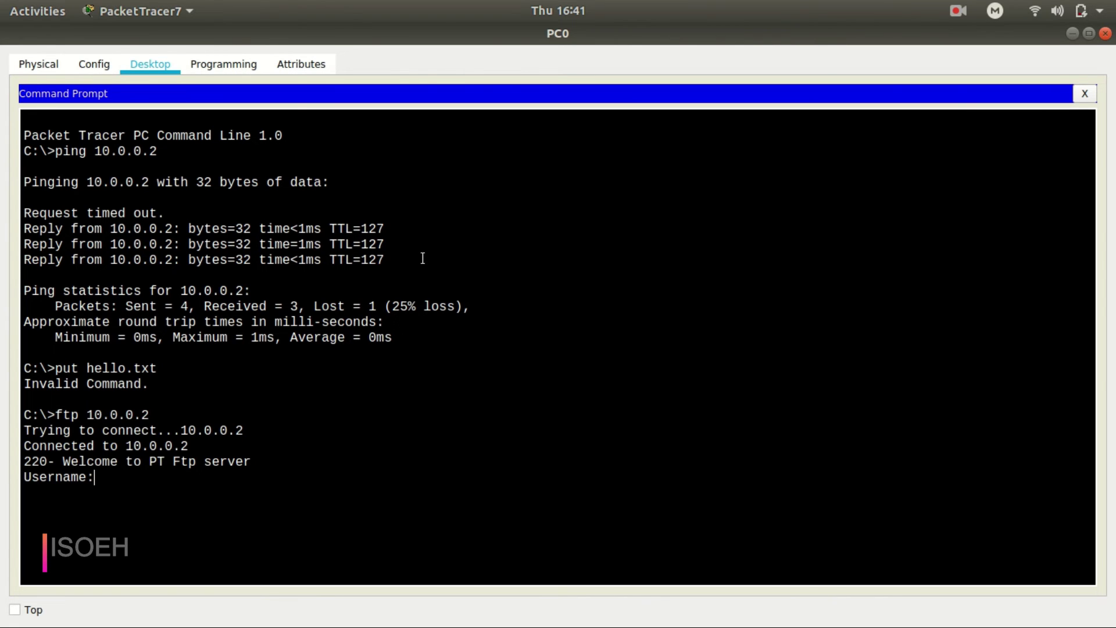
text(isoeh)
key(Return)
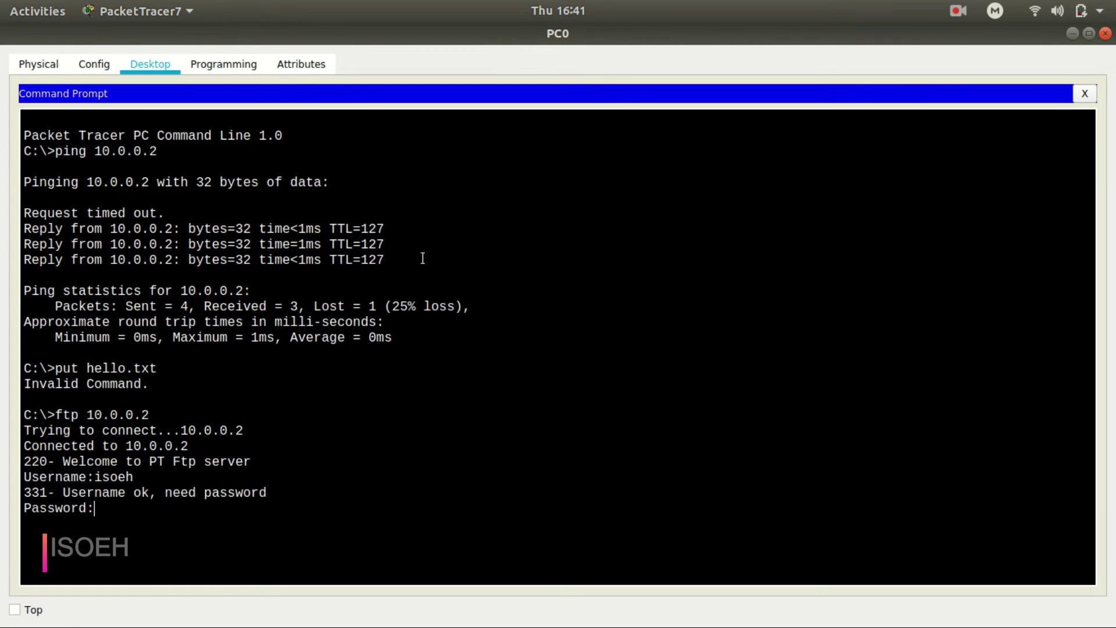
key(Return)
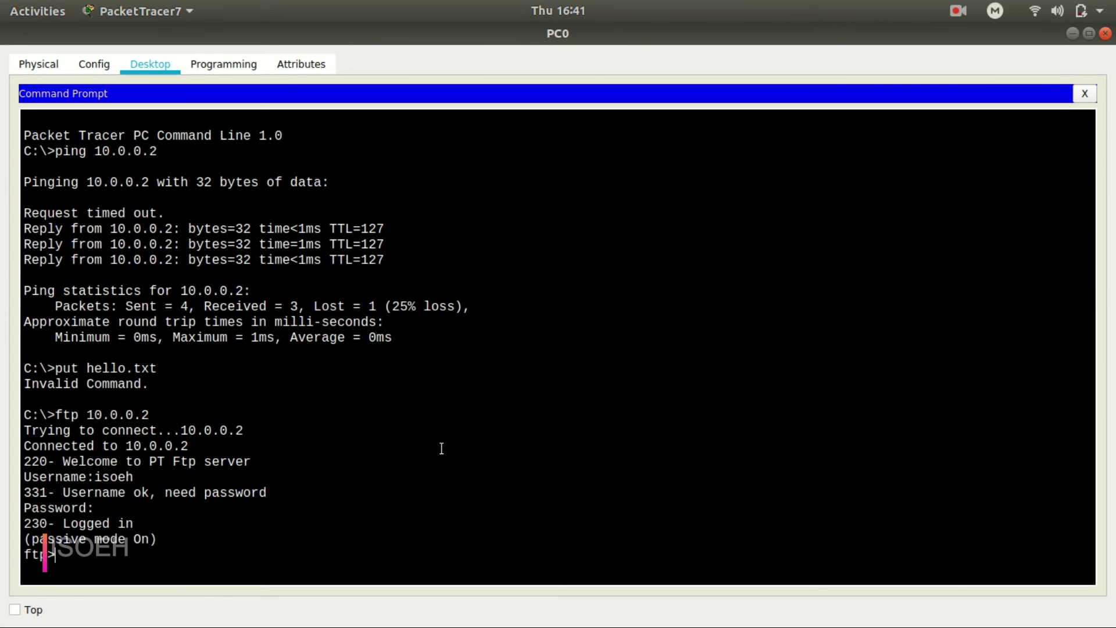
text(put hello.txt)
key(Return)
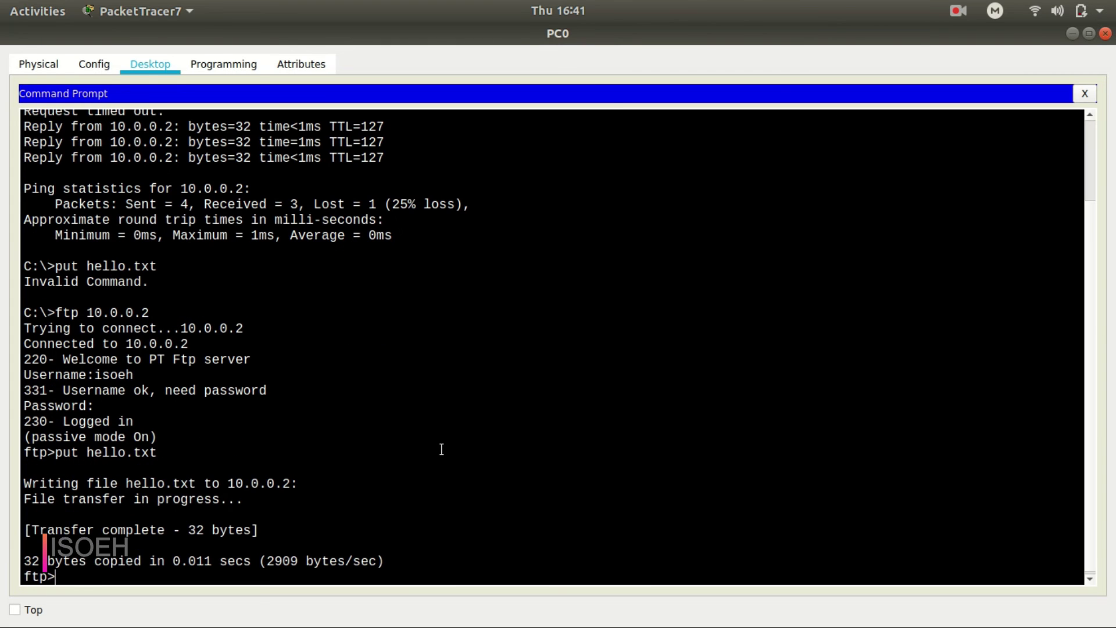
Check PC0's output confirming hello.txt was written and the transfer completed.
drag(56, 484, 329, 494)
click(216, 508)
drag(91, 535, 294, 538)
click(372, 532)
Run dir on the FTP server and confirm hello.txt is listed at 32 bytes.
click(93, 574)
text(dir)
key(Return)
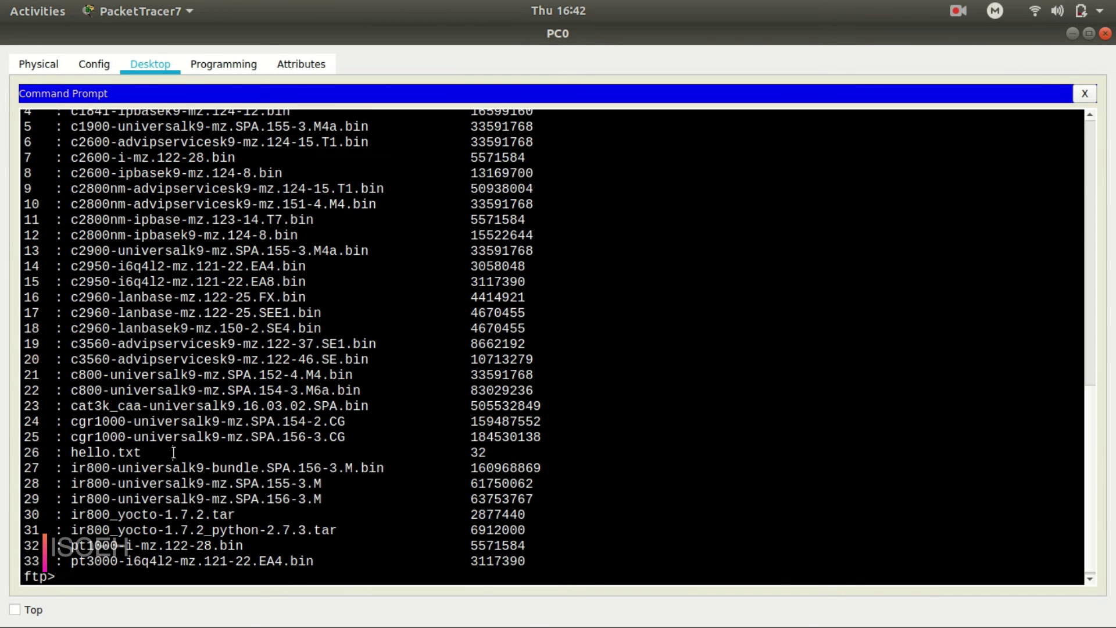
drag(173, 452, 39, 452)
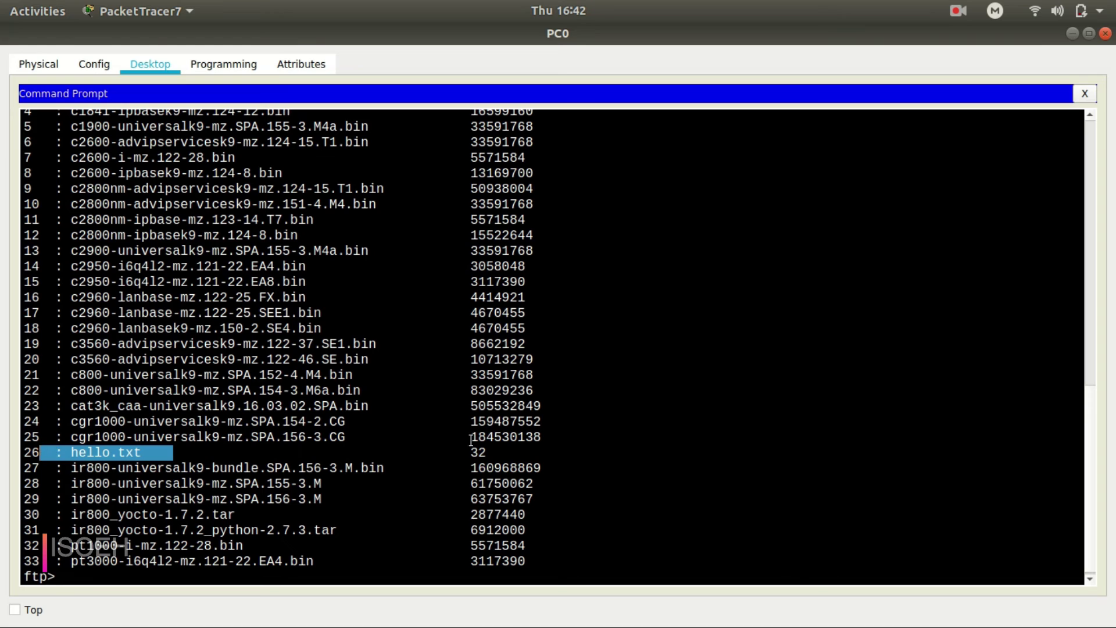
drag(457, 452, 413, 452)
drag(169, 452, 47, 452)
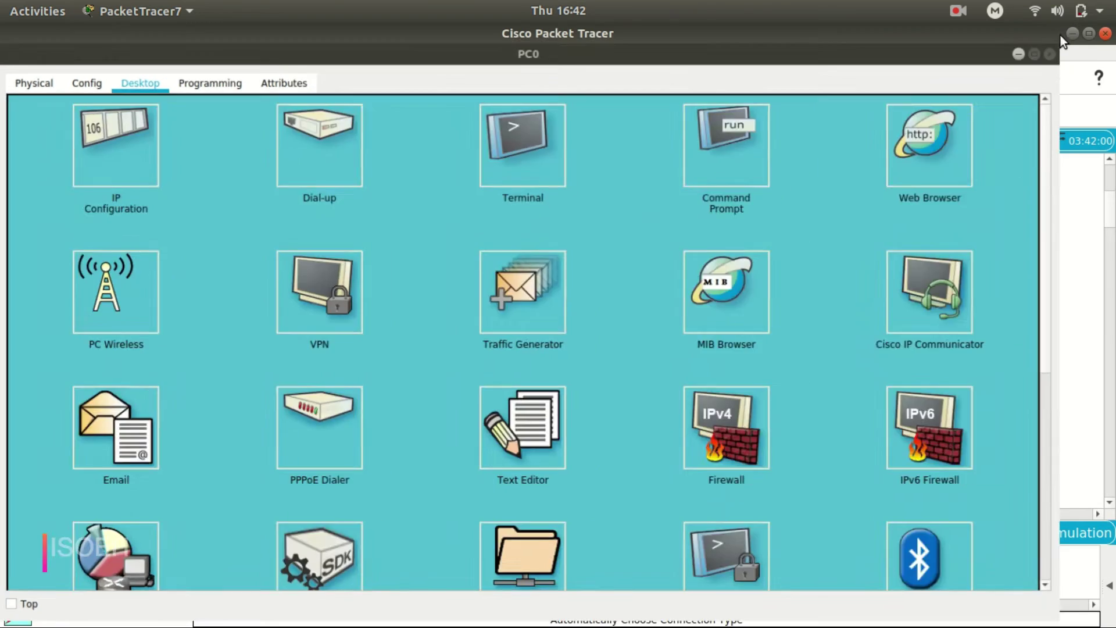
Close PC0 and open PC1's Command Prompt in a maximized window.
click(1049, 54)
click(802, 455)
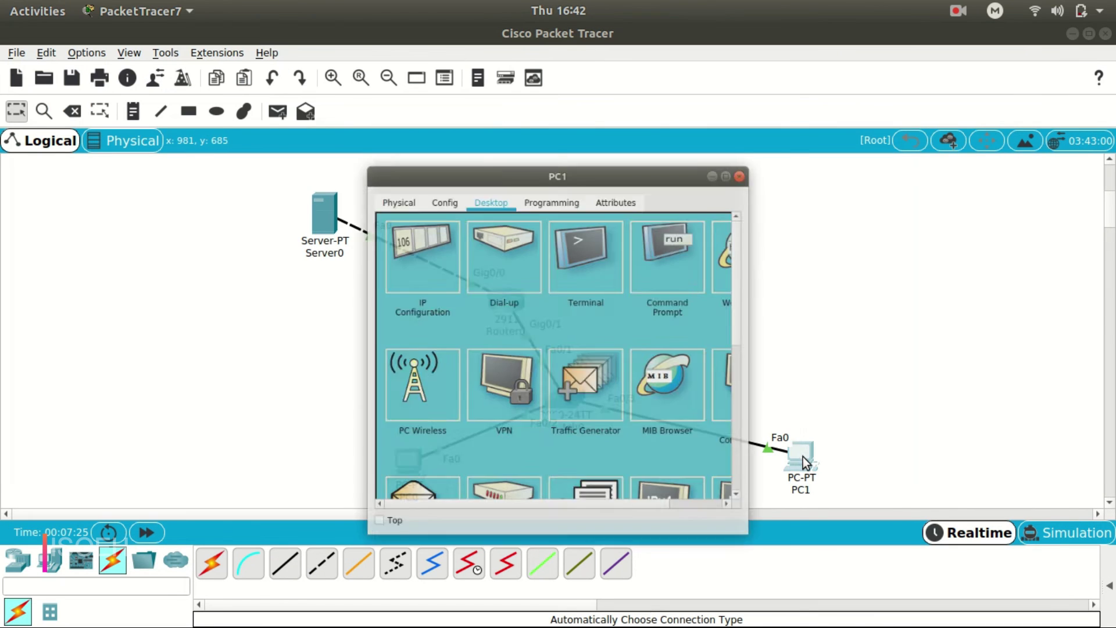
click(761, 105)
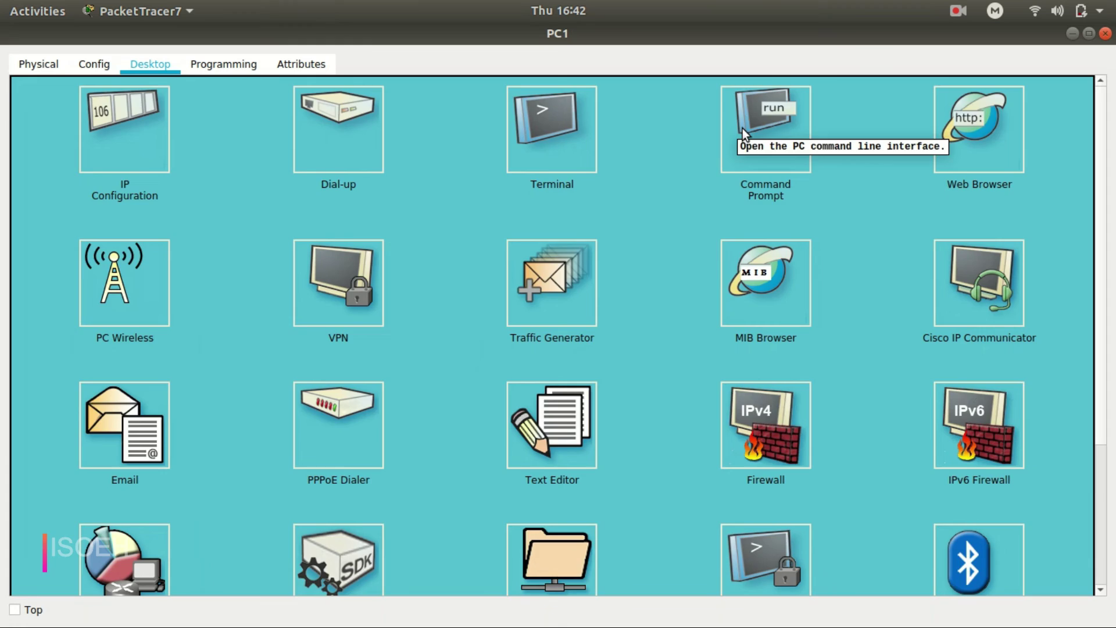
click(742, 128)
Connect PC1 with ftp 10.0.0.2 and log in as the new FTP user.
text(ft)
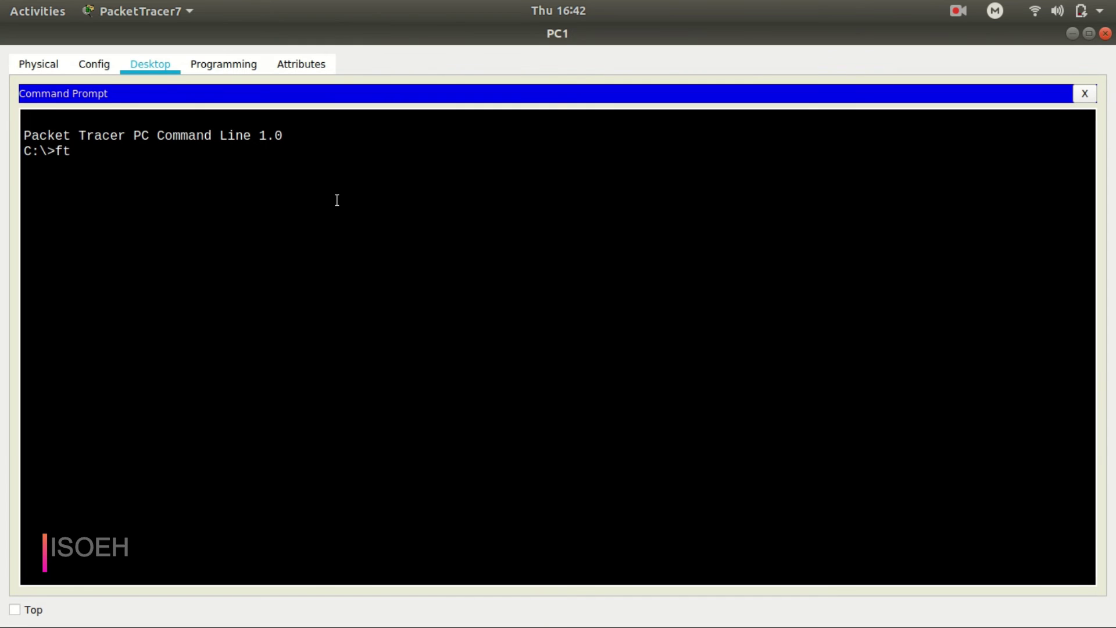
text(p 10.0.0.2)
key(Return)
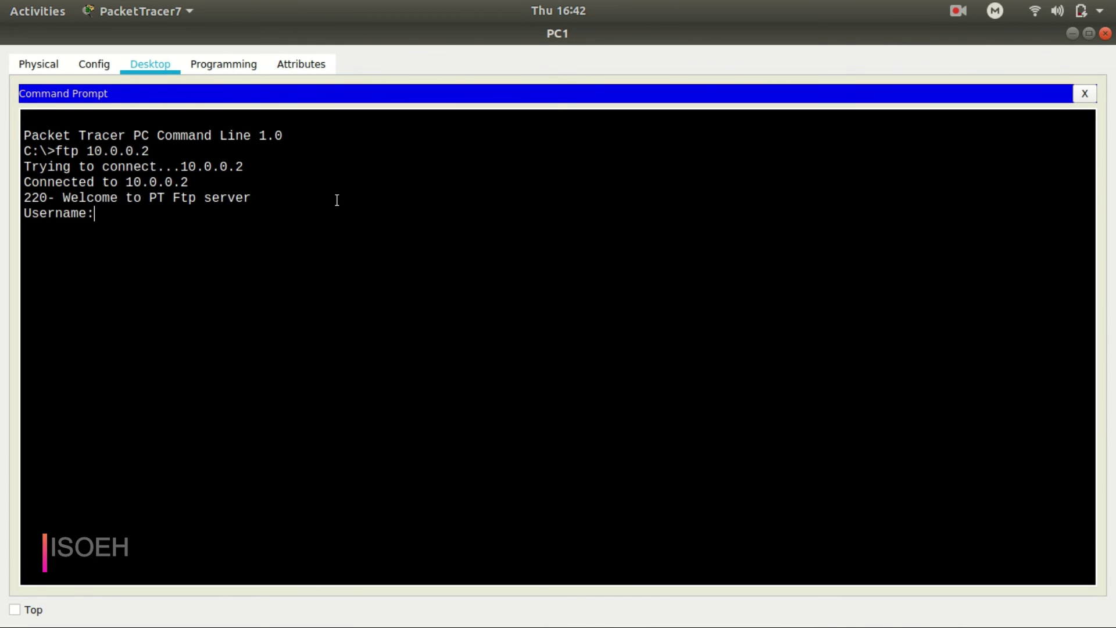
text(isoeh)
key(Return)
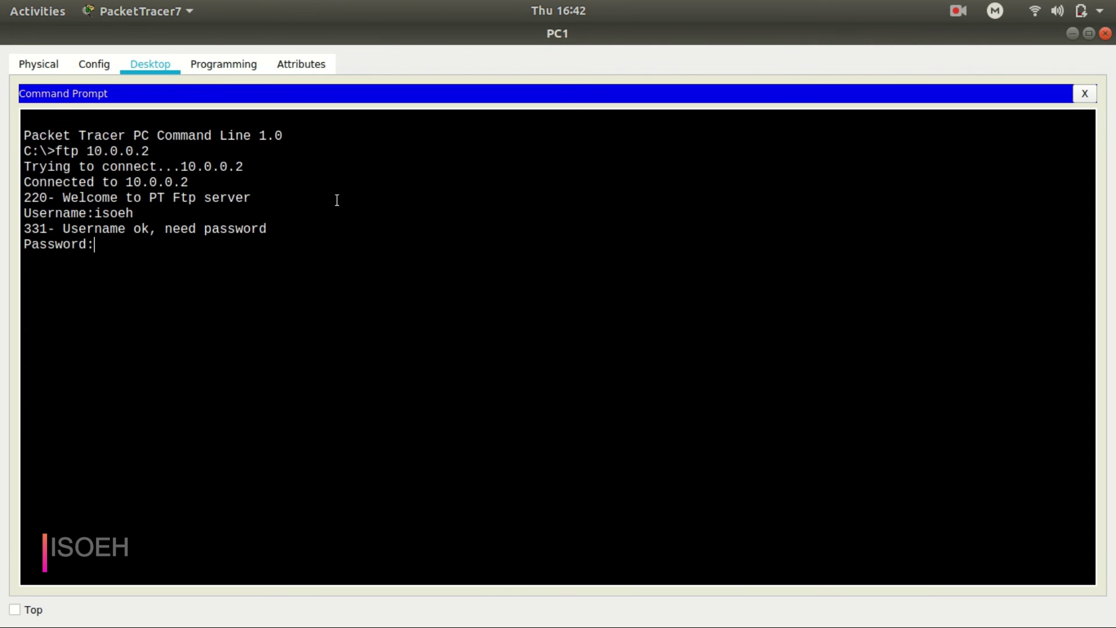
key(Return)
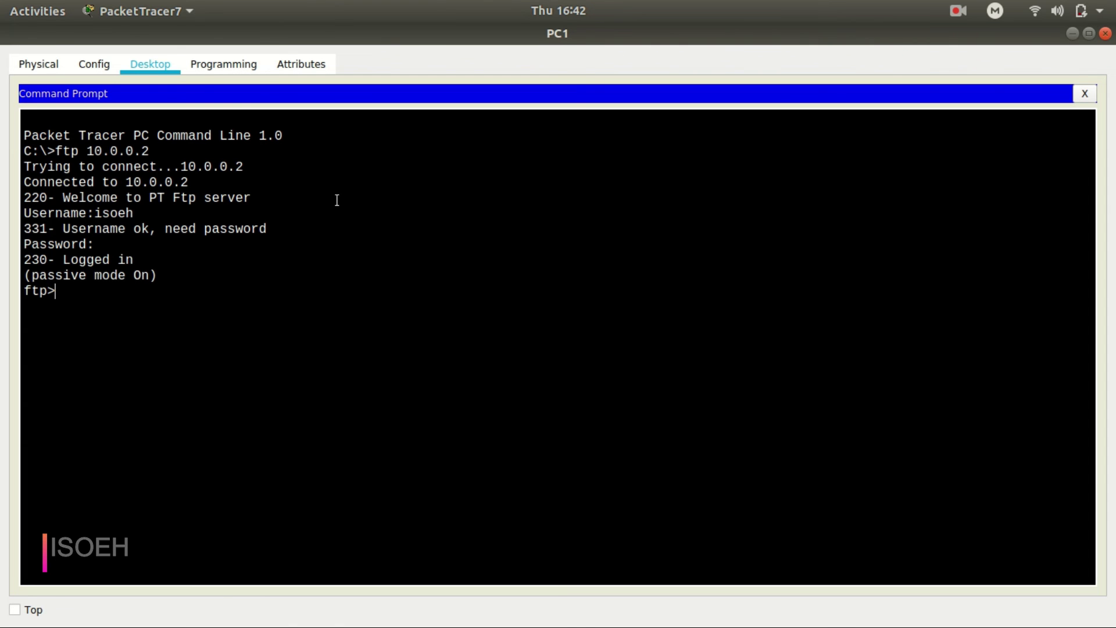
List the server's files with dir and locate hello.txt.
text(dir)
key(Return)
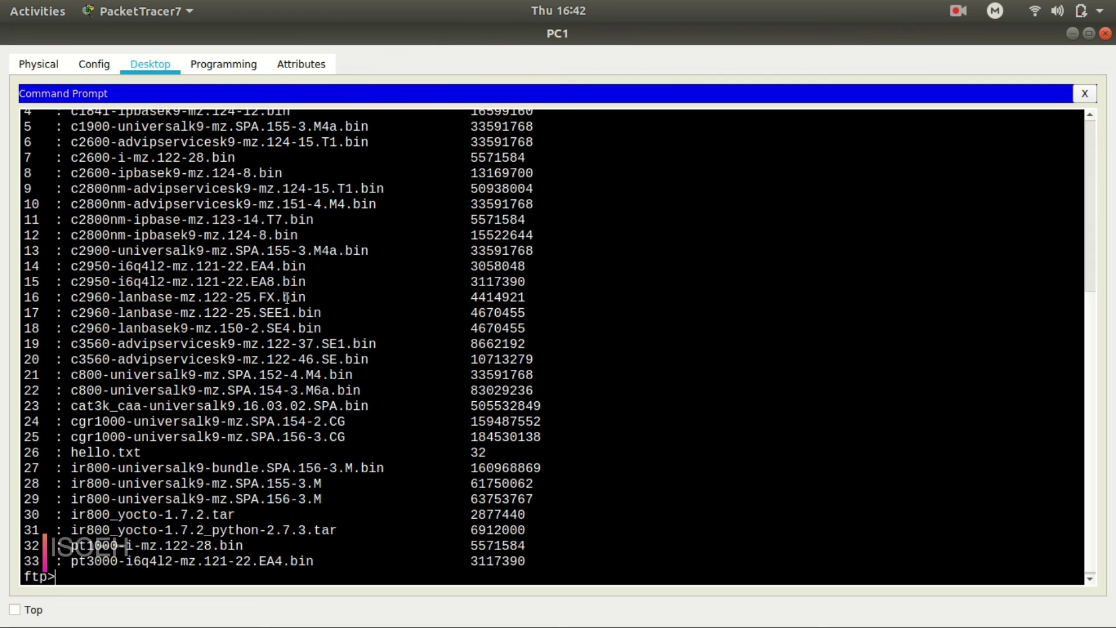
drag(165, 455, 71, 453)
click(89, 572)
Download hello.txt with get hello.txt, verify it was read, and close the prompt.
text(get hello.txt)
key(Return)
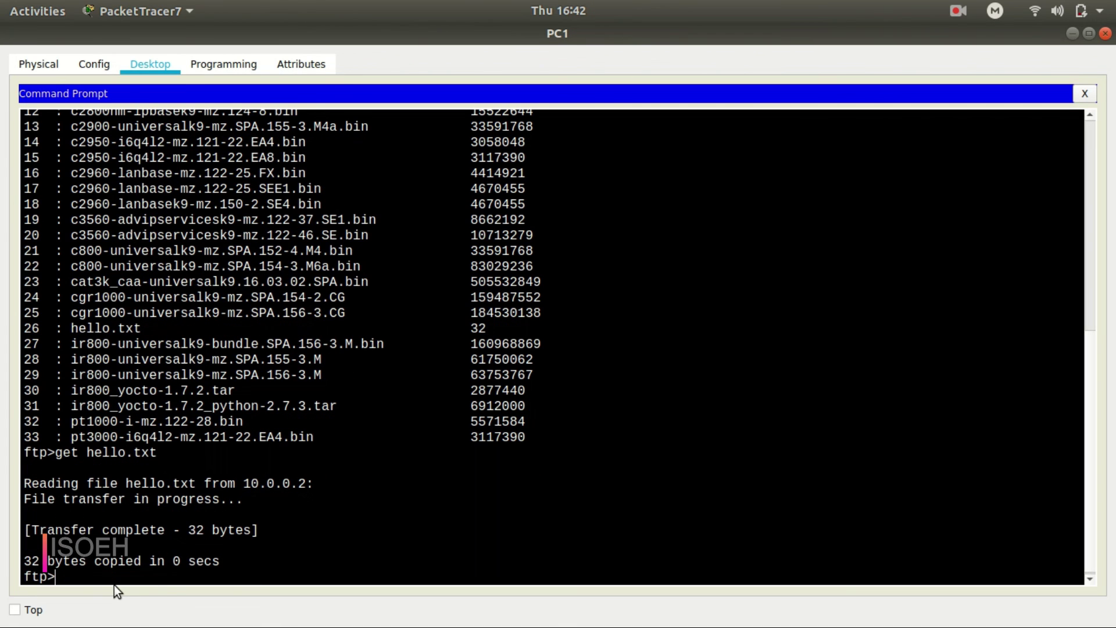
drag(86, 483, 393, 491)
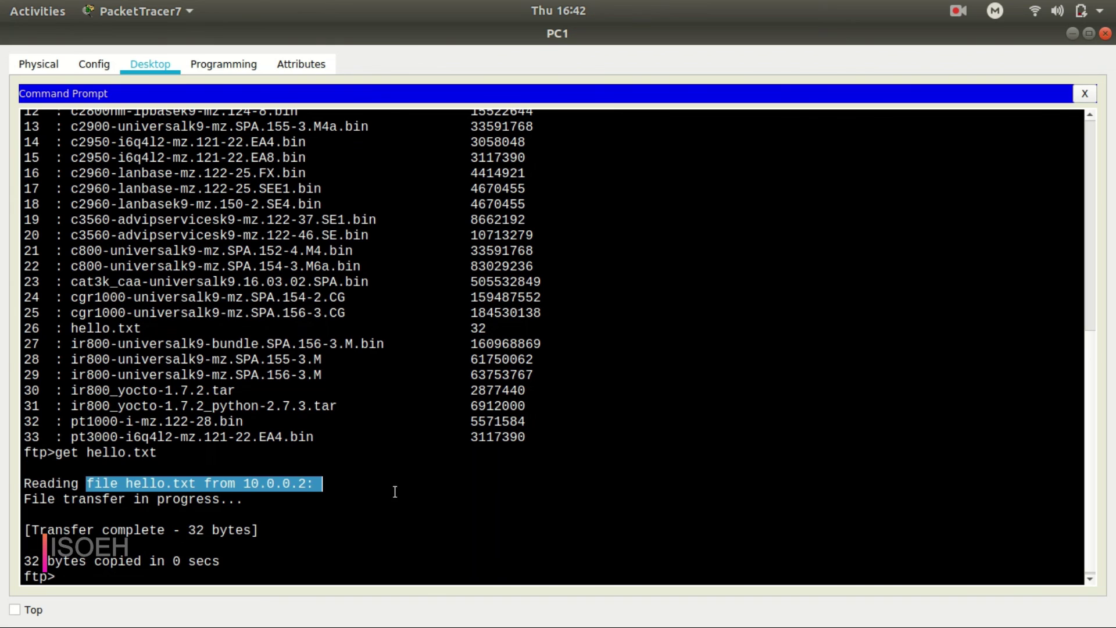
click(85, 580)
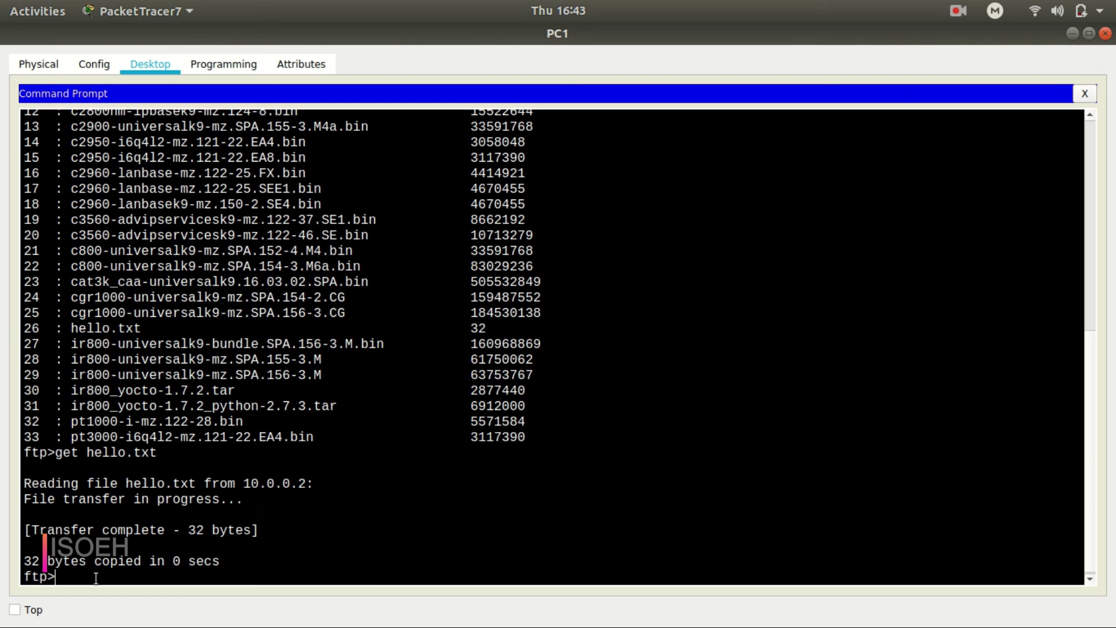
click(1083, 95)
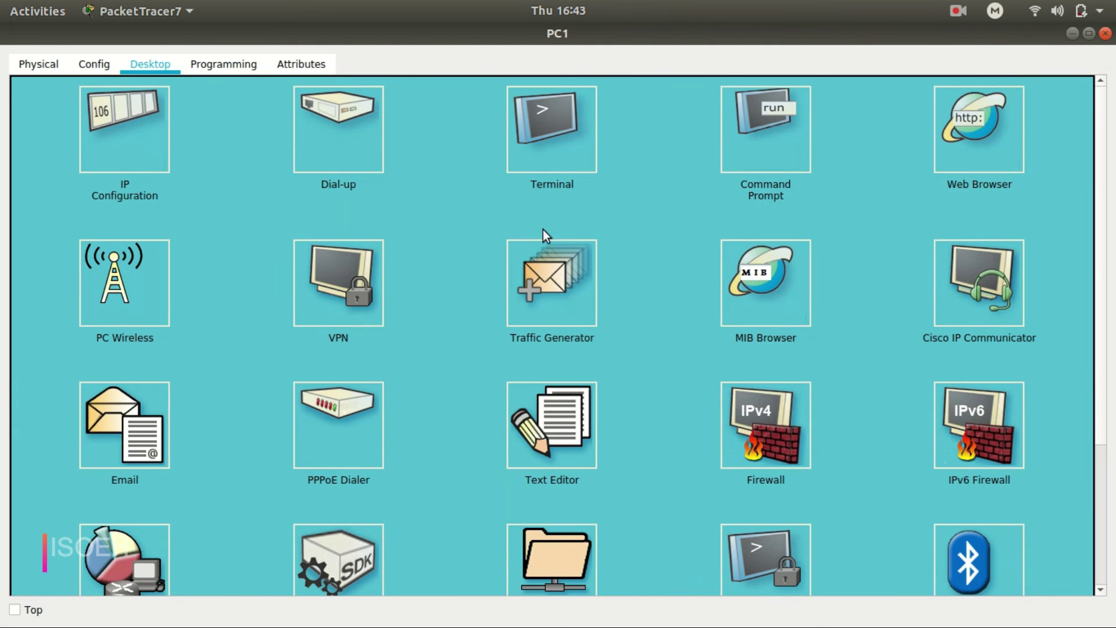
Close the PC1 window to return to the Logical workspace topology.
click(1104, 34)
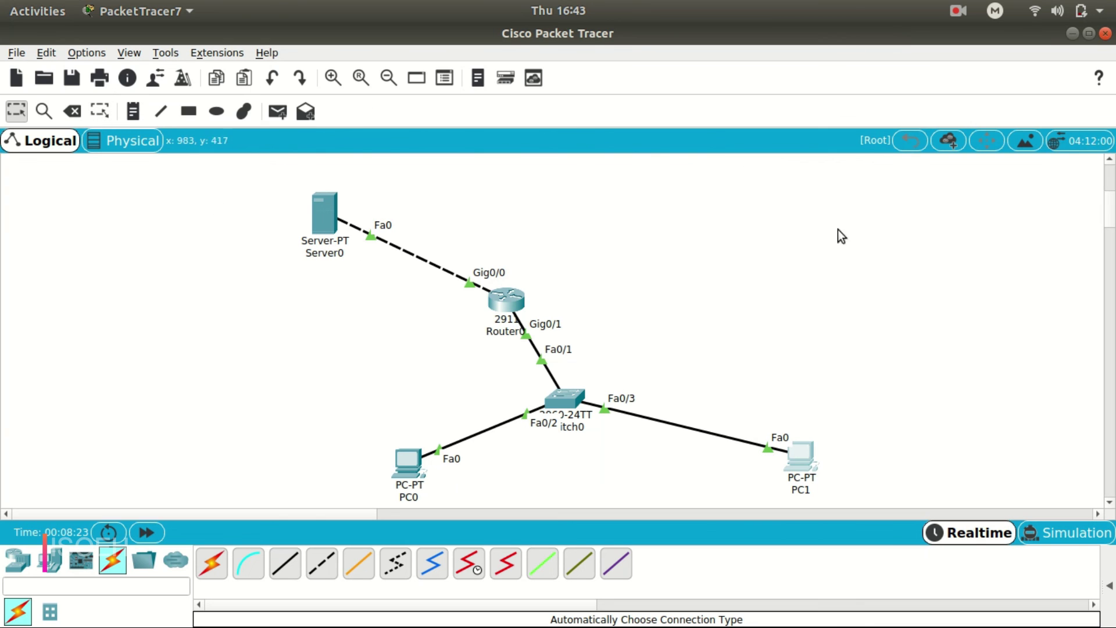
click(957, 8)
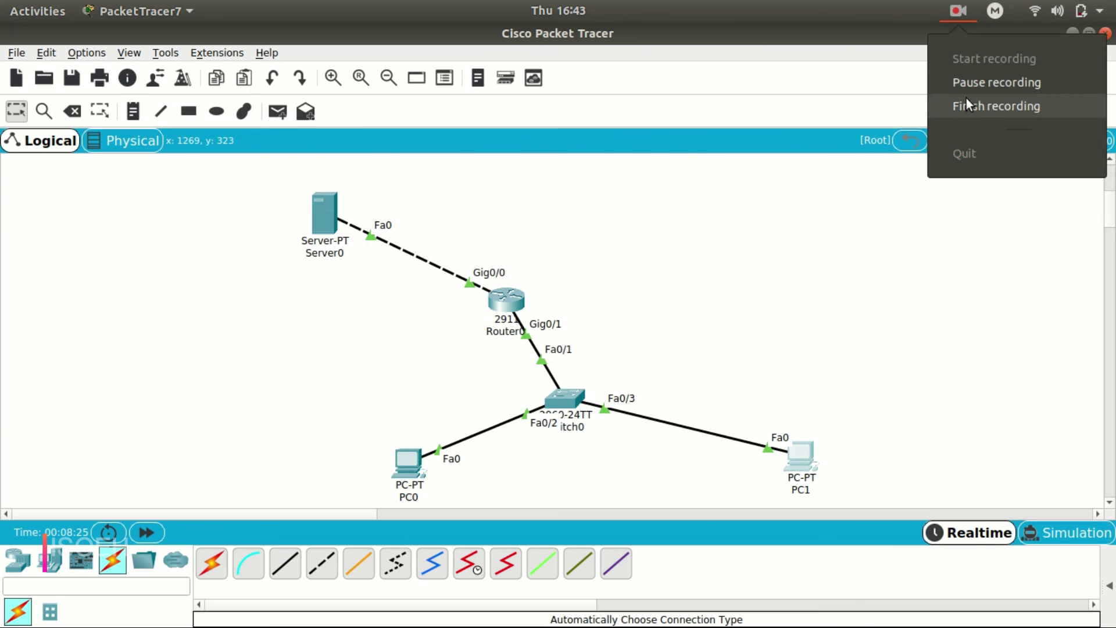